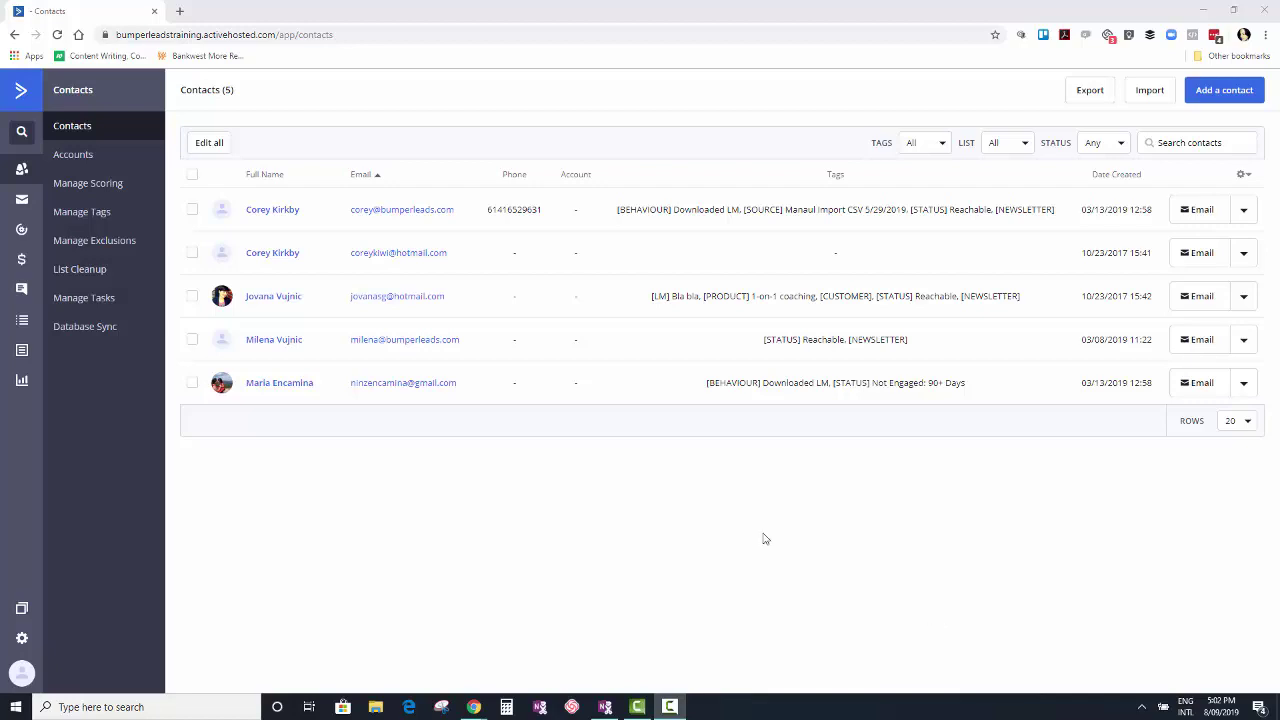
Start a new blank automation, 'Automation 30', from scratch.
{"action": "left_click", "coordinate": [21, 231]}
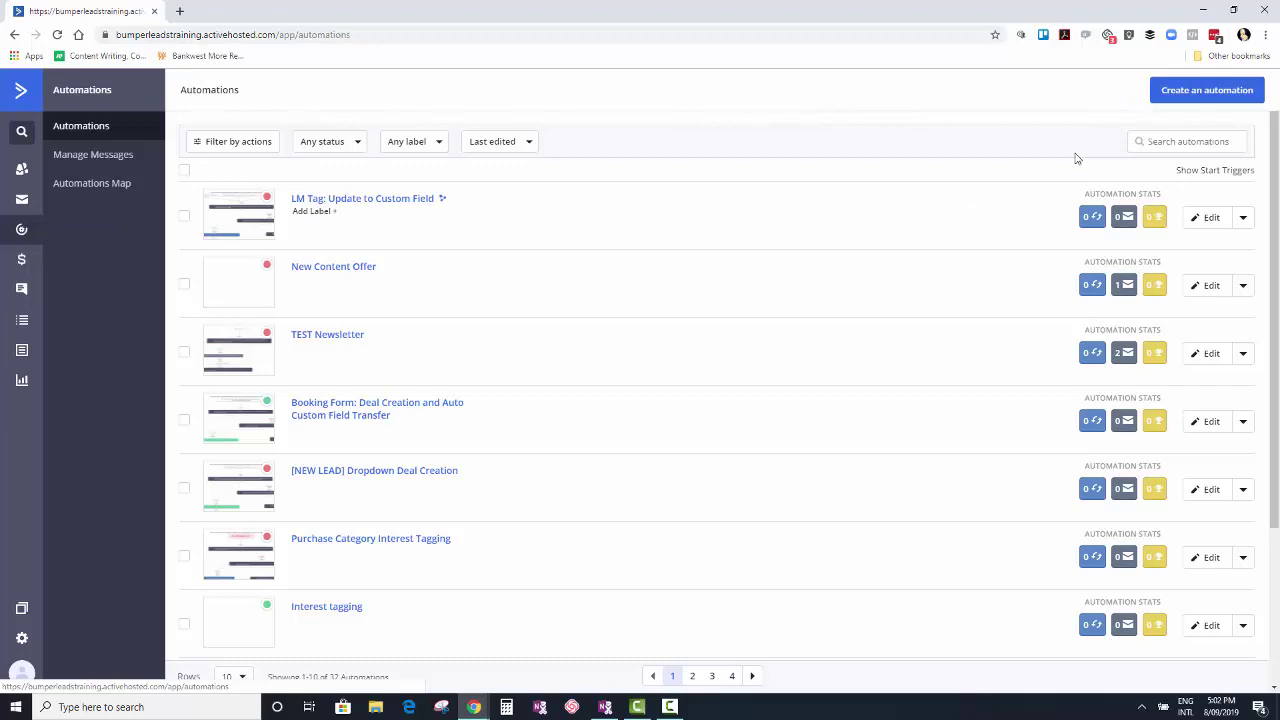
{"action": "left_click", "coordinate": [1205, 91]}
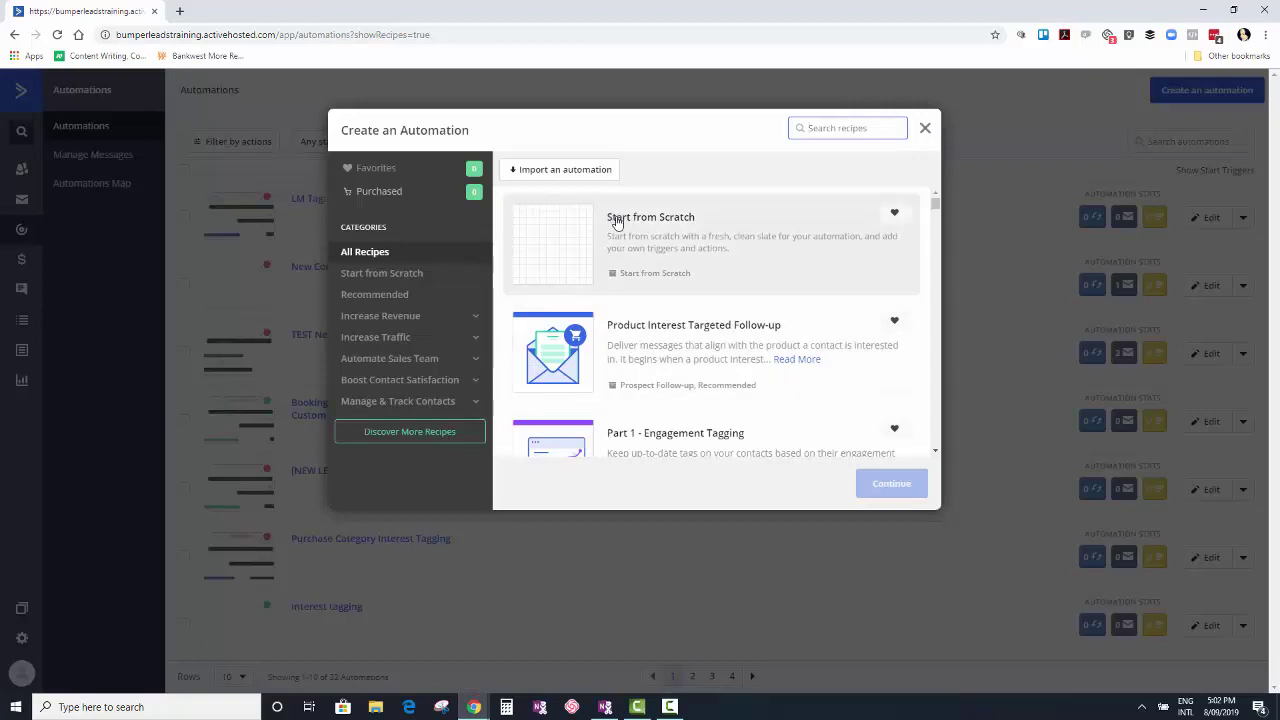
{"action": "left_click", "coordinate": [793, 241]}
{"action": "left_click", "coordinate": [892, 484]}
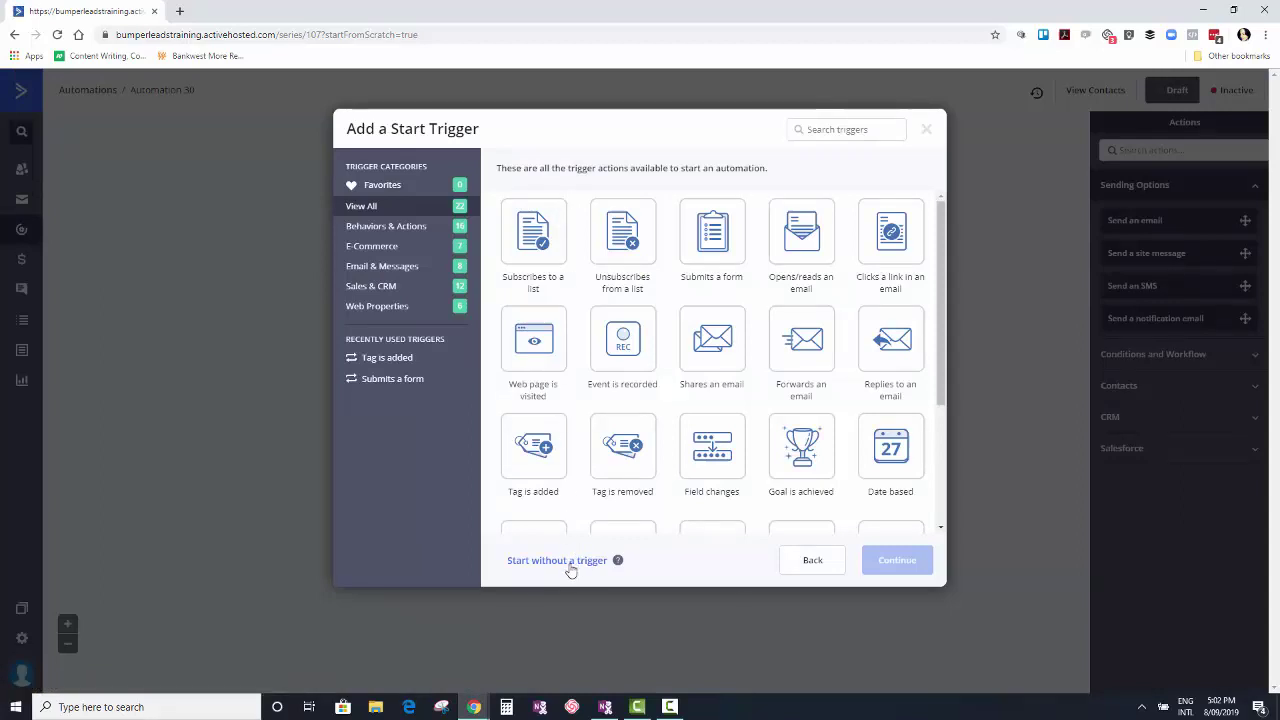
Skip the start trigger and add a Wait step set to 5 minutes.
{"action": "left_click", "coordinate": [568, 563]}
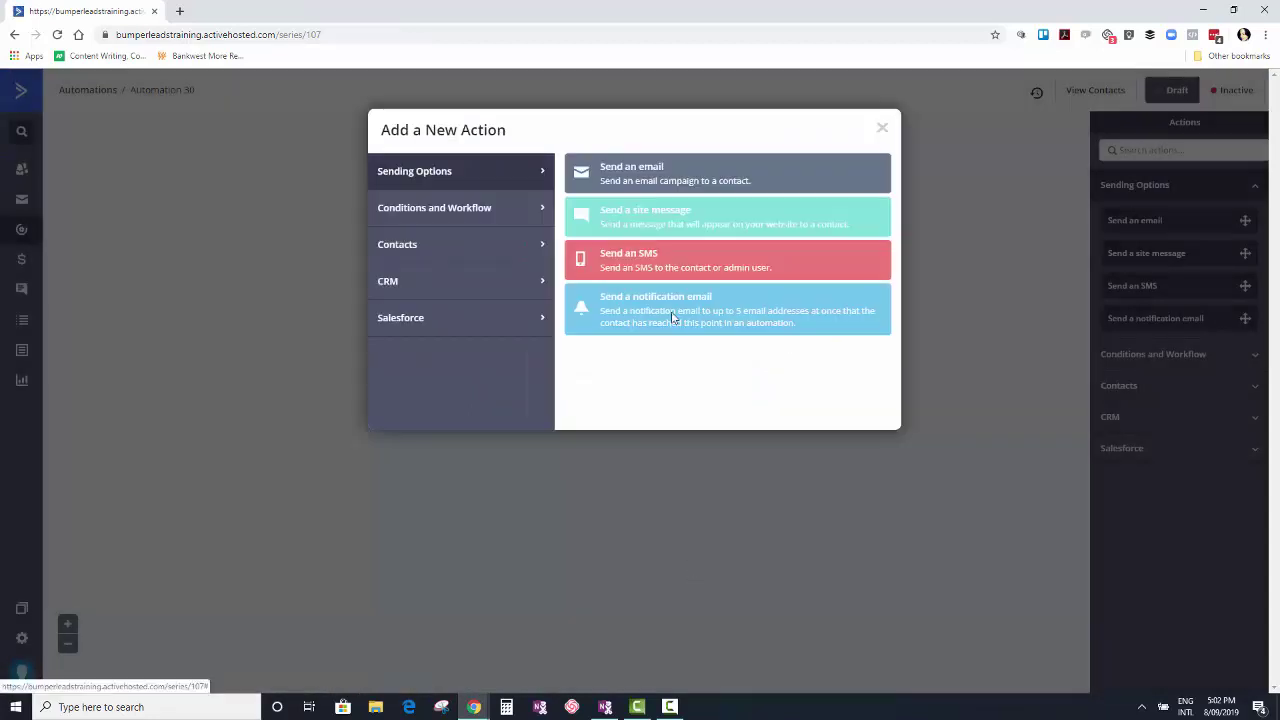
{"action": "left_click", "coordinate": [466, 215]}
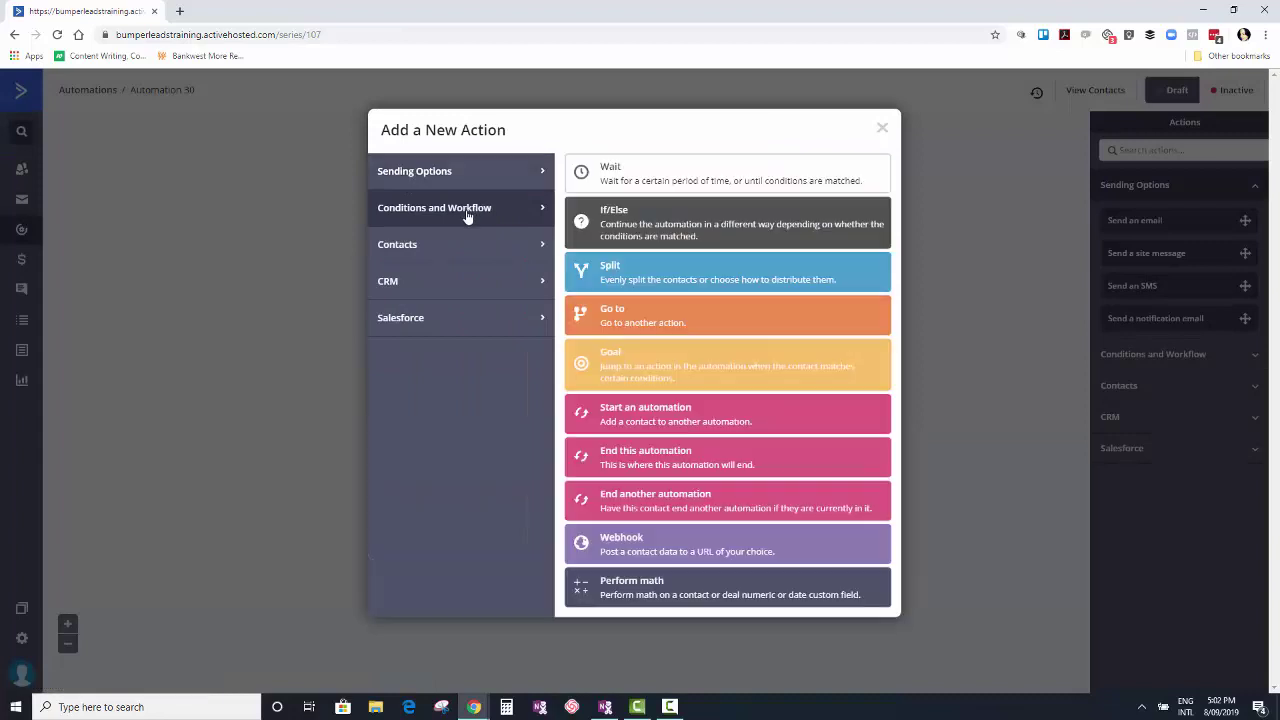
{"action": "left_click", "coordinate": [652, 180]}
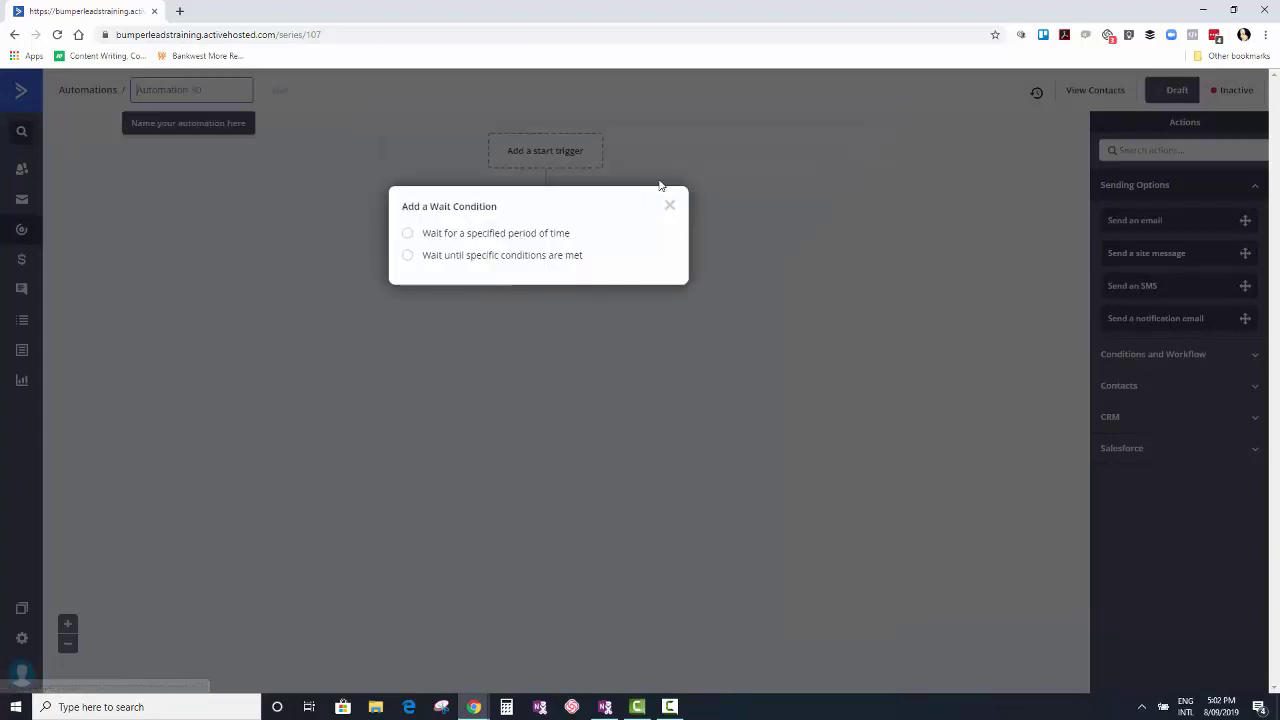
{"action": "left_click", "coordinate": [503, 234]}
{"action": "left_click", "coordinate": [552, 242]}
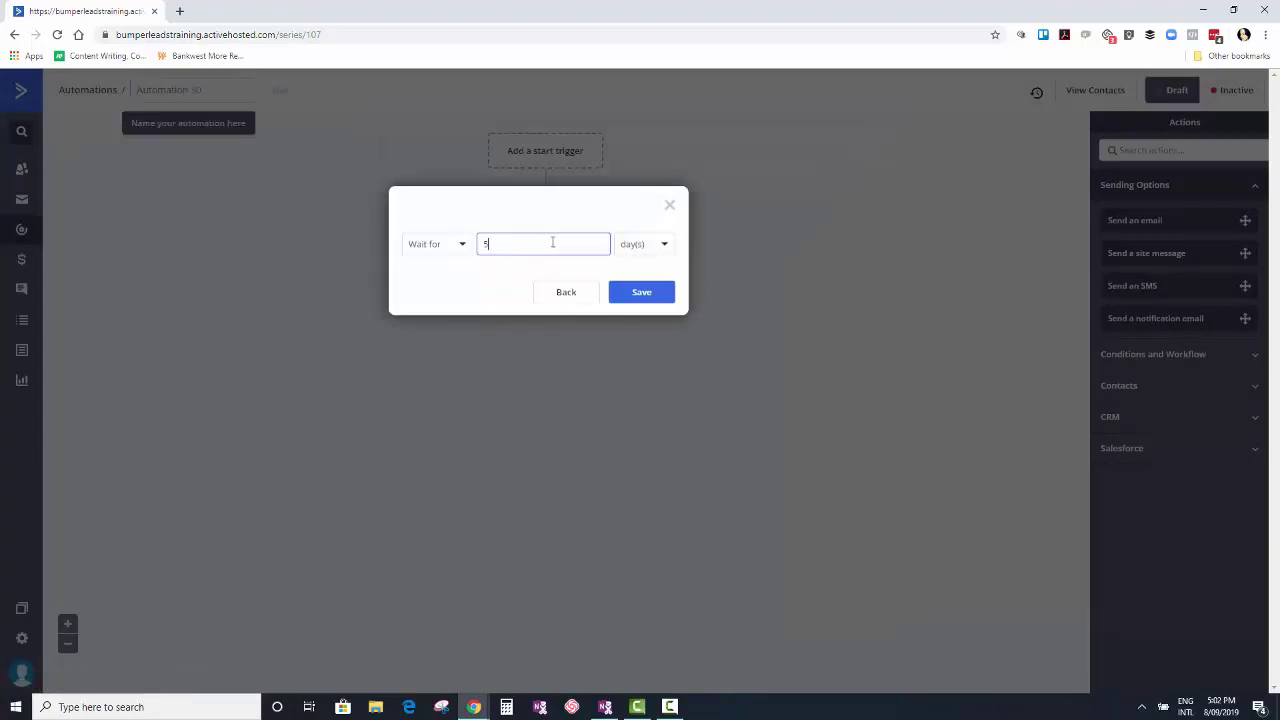
{"action": "type", "text": "5"}
{"action": "left_click", "coordinate": [622, 245]}
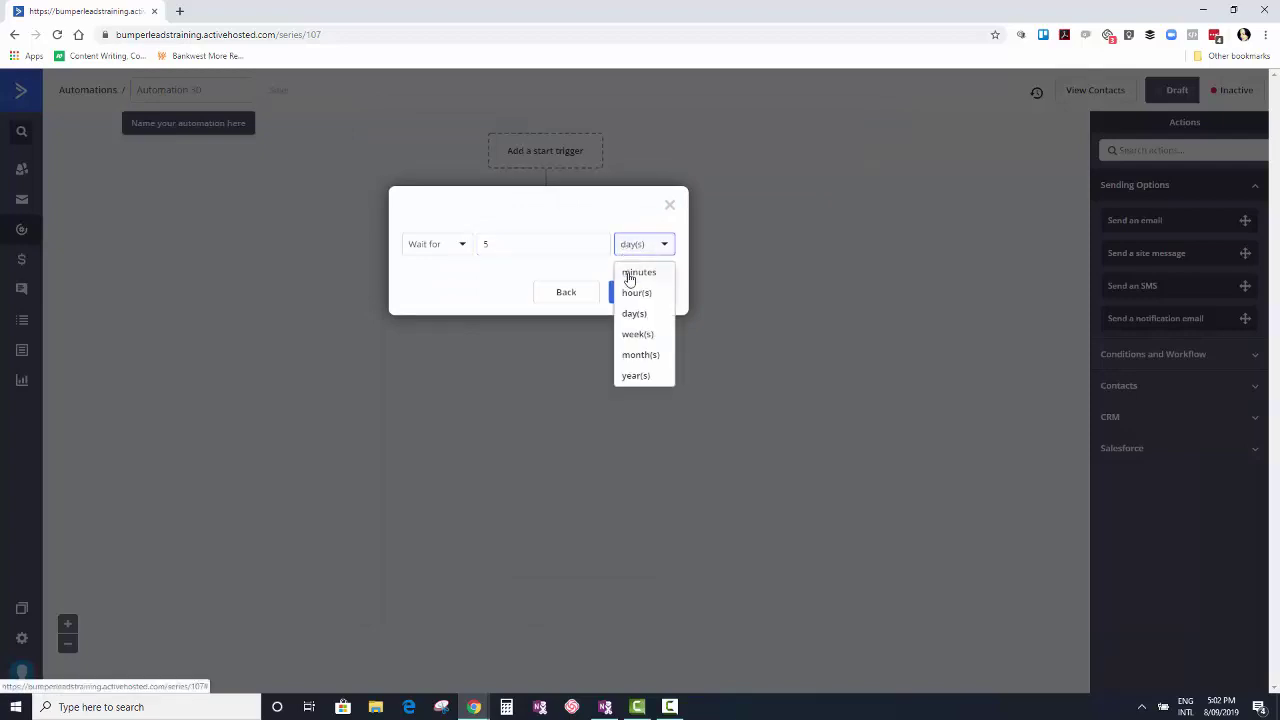
{"action": "left_click", "coordinate": [628, 276]}
{"action": "left_click", "coordinate": [661, 294]}
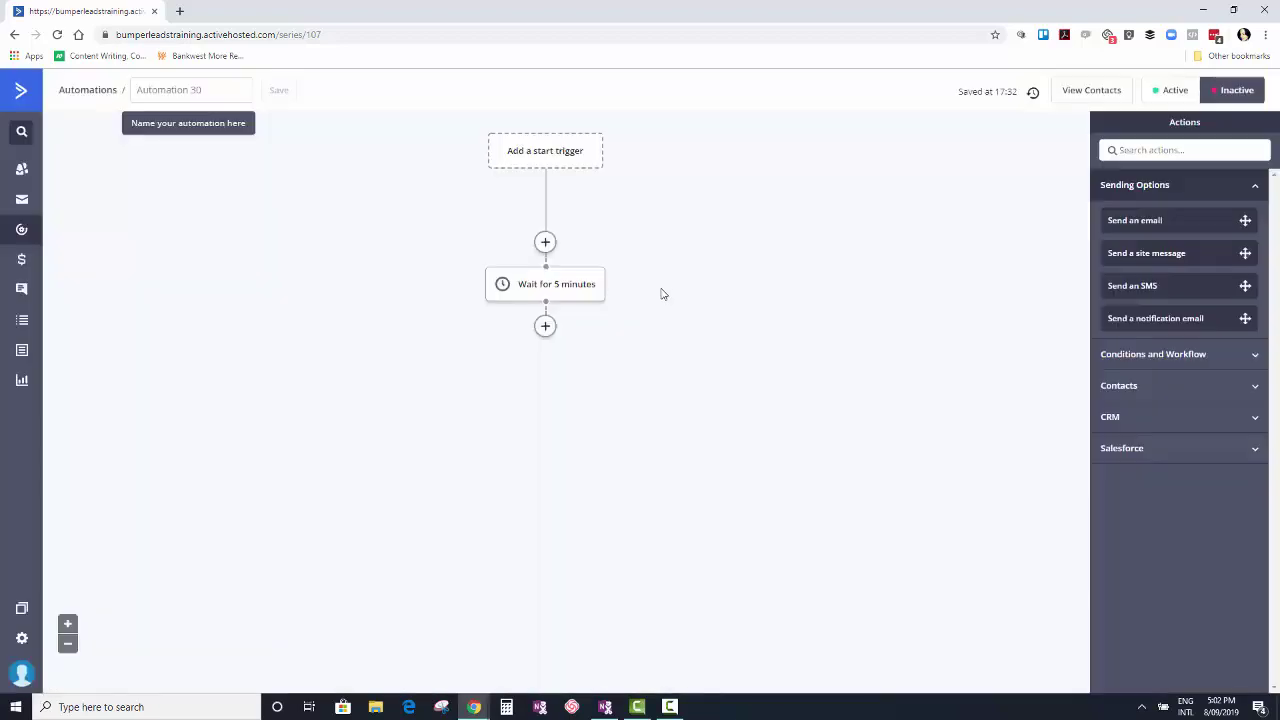
Rename the automation to 'One off Campaign to One Contact'.
{"action": "left_click", "coordinate": [140, 92]}
{"action": "type", "text": "gr"}
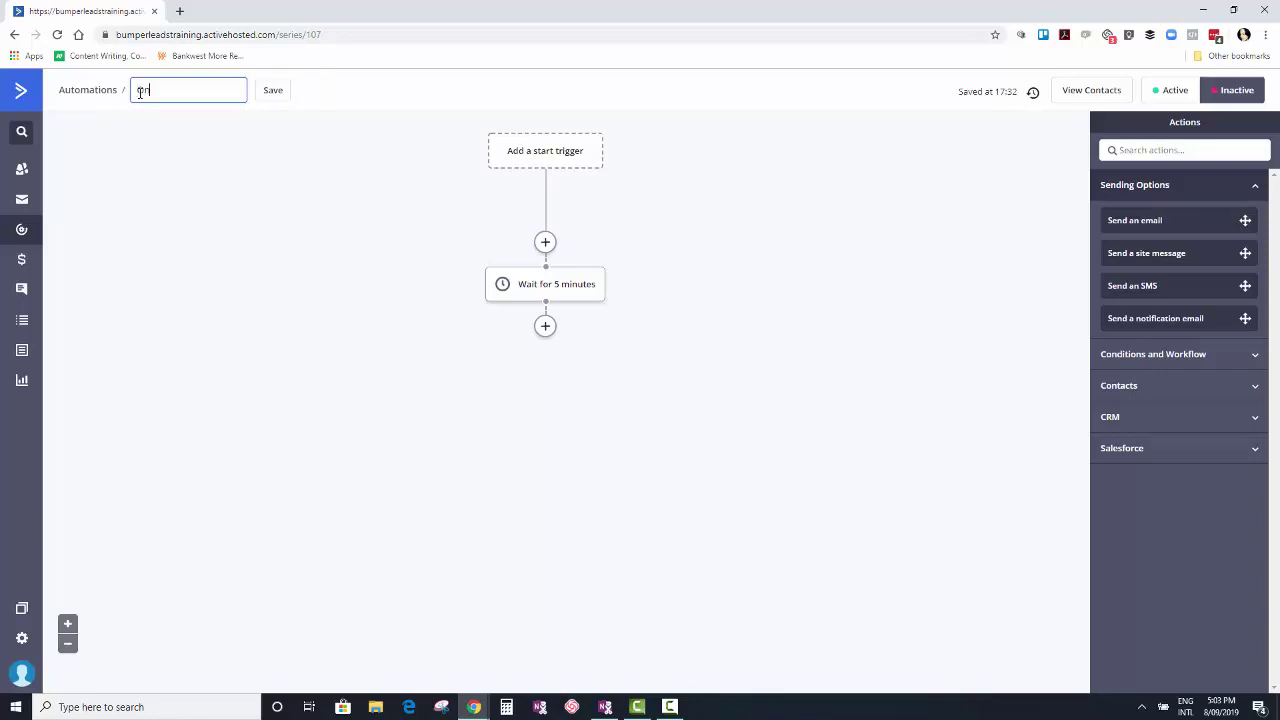
{"action": "type", "text": "e off Campaign "}
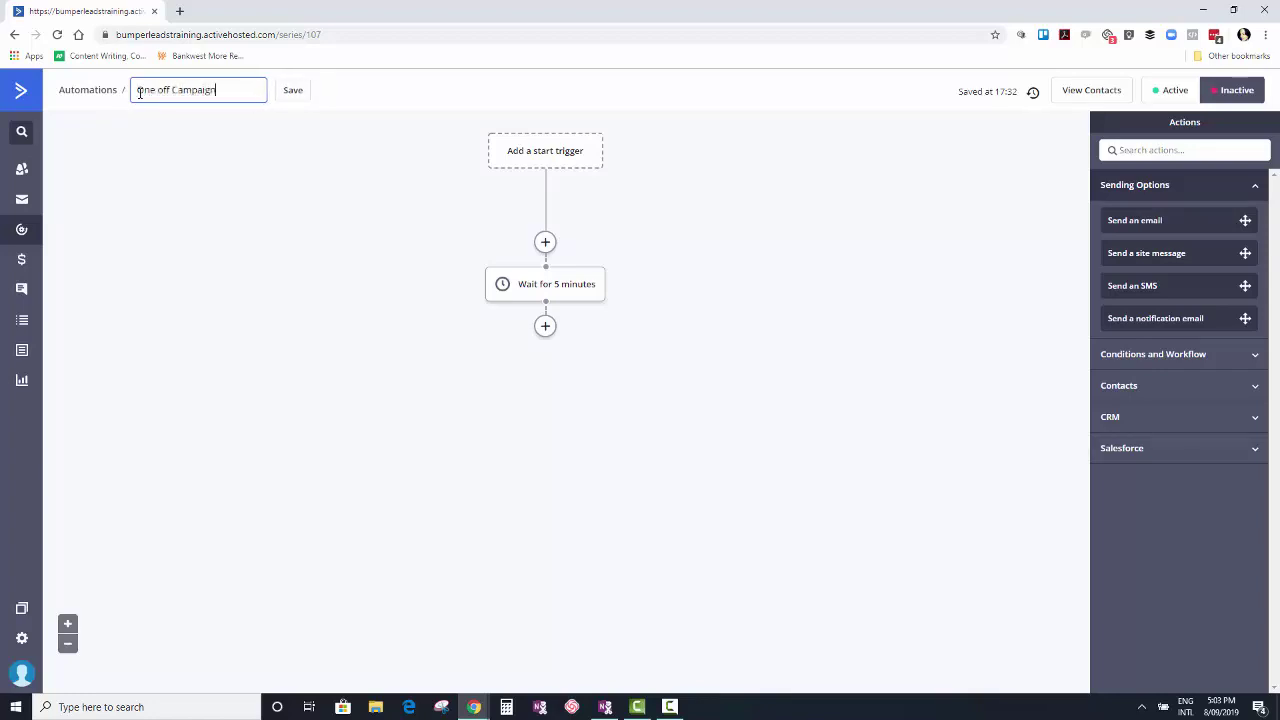
{"action": "type", "text": "to One Contact"}
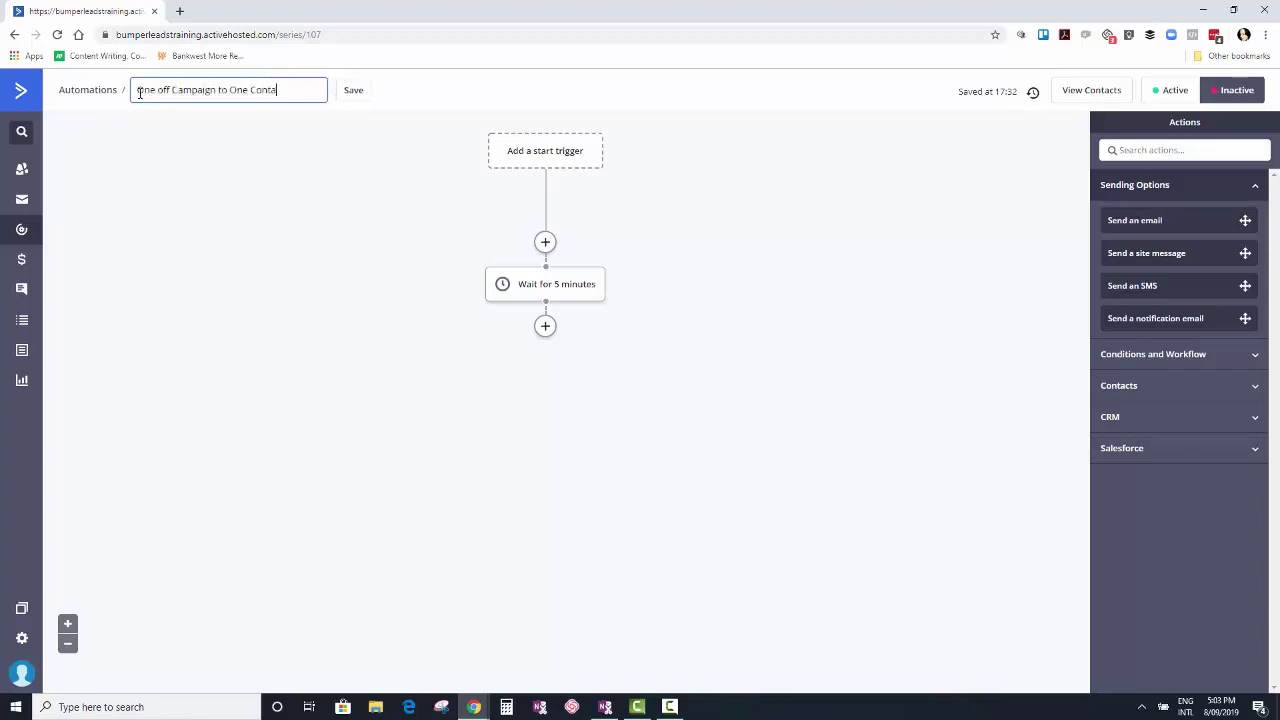
{"action": "left_click", "coordinate": [378, 175]}
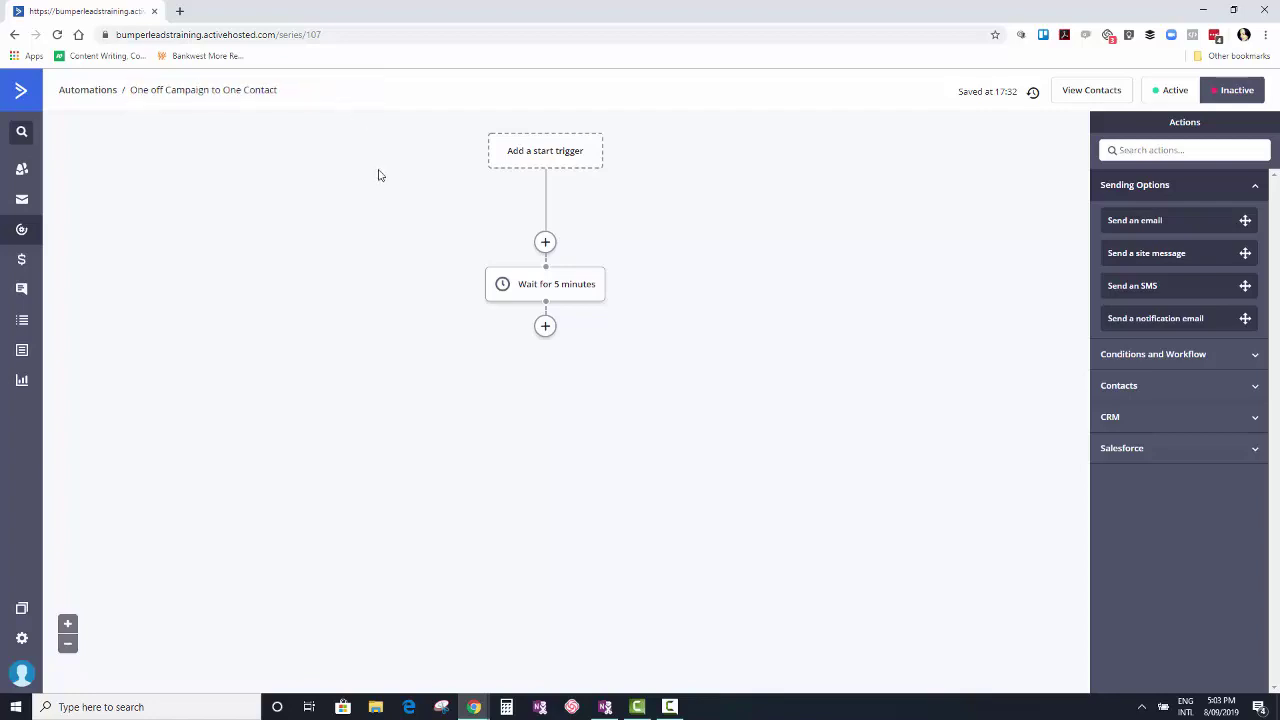
Add a Send an email step after the wait with a new email named 'One off campaign'.
{"action": "left_click", "coordinate": [545, 327]}
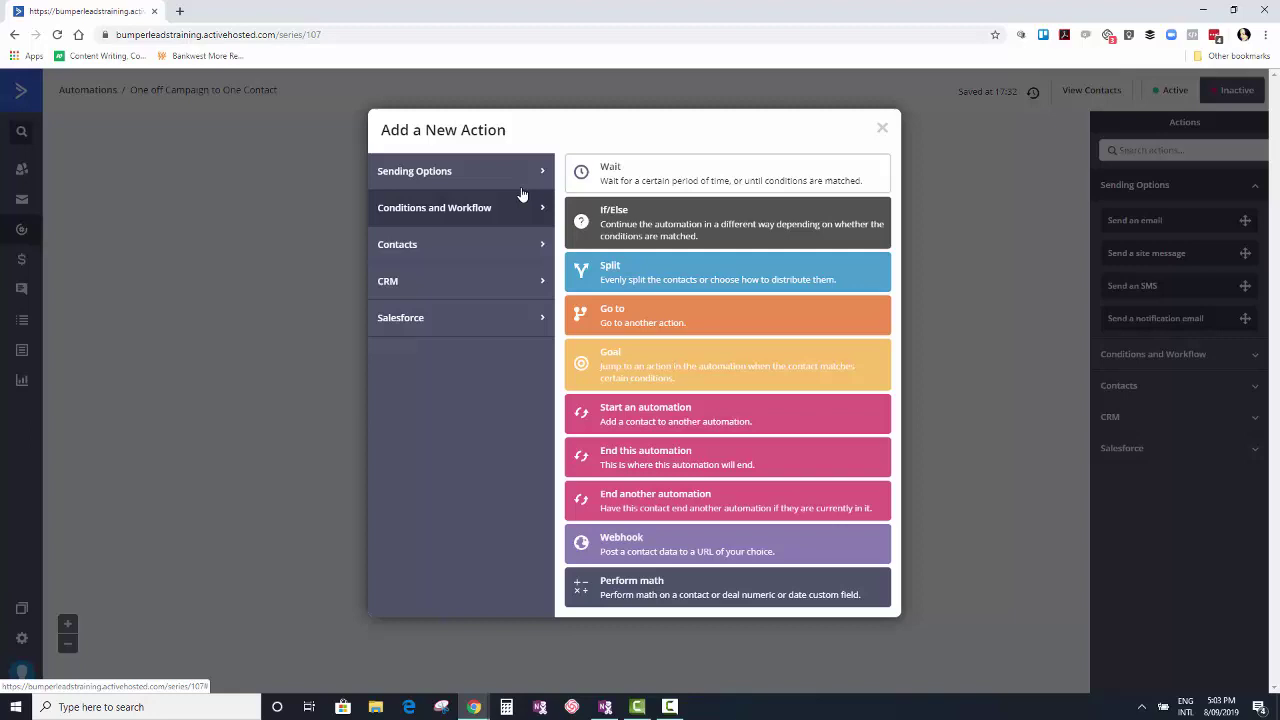
{"action": "left_click", "coordinate": [512, 184]}
{"action": "left_click", "coordinate": [674, 171]}
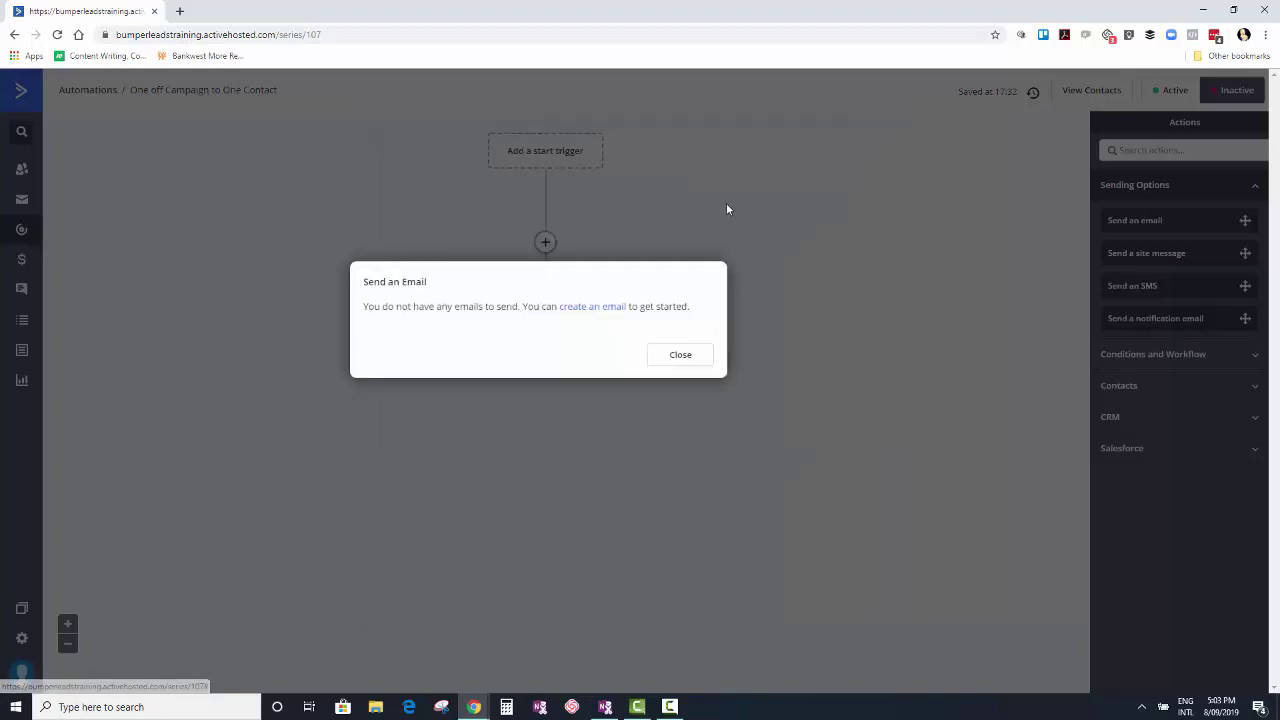
{"action": "left_click", "coordinate": [598, 308]}
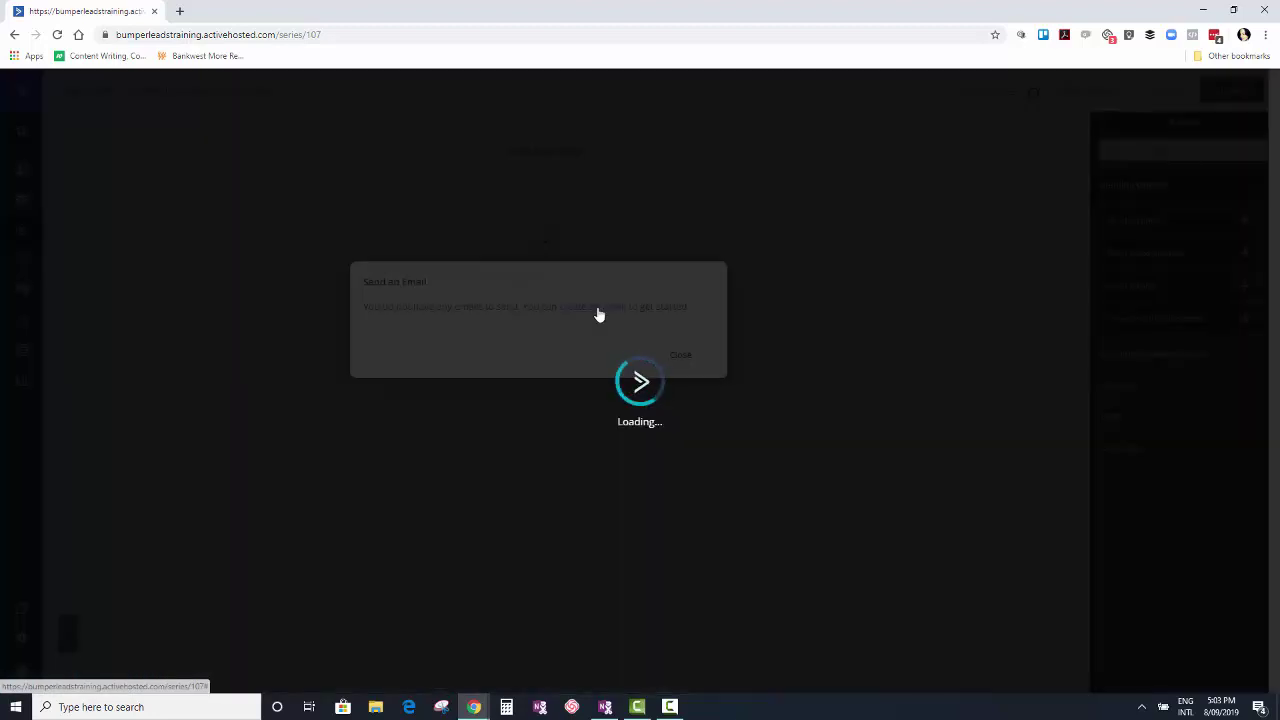
{"action": "left_click", "coordinate": [483, 370]}
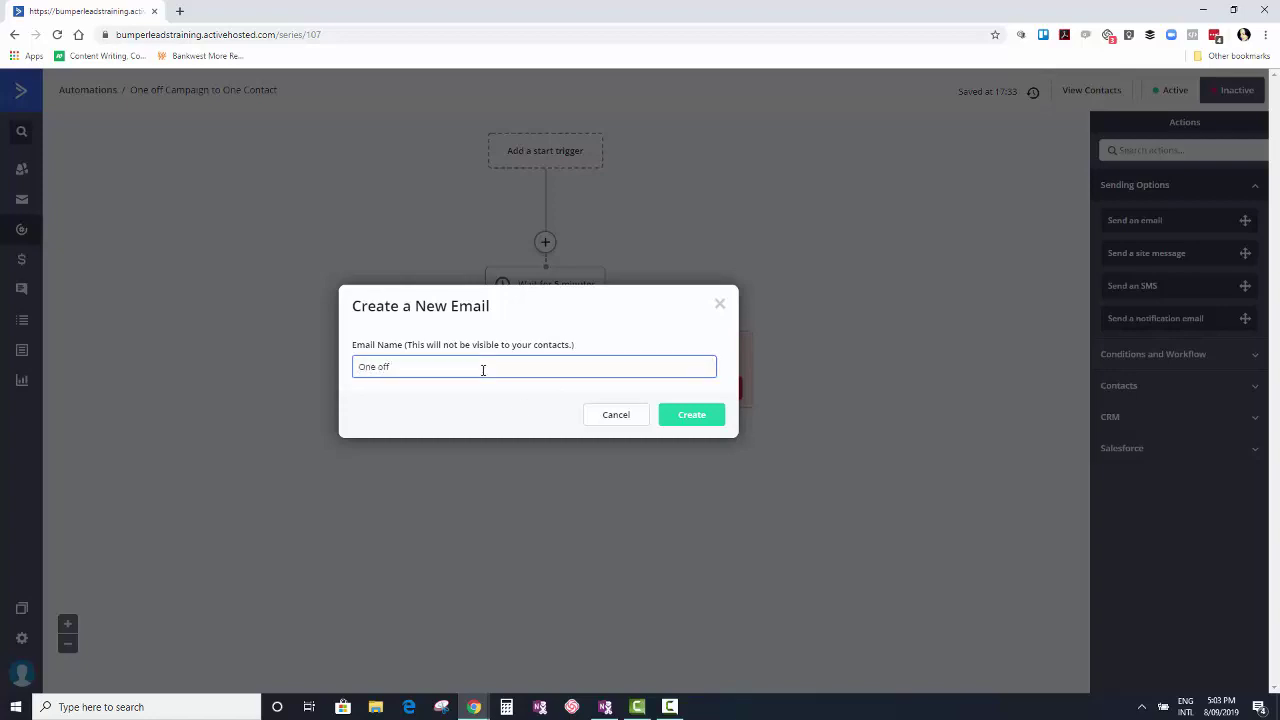
{"action": "type", "text": "One off campaign"}
{"action": "left_click", "coordinate": [722, 421]}
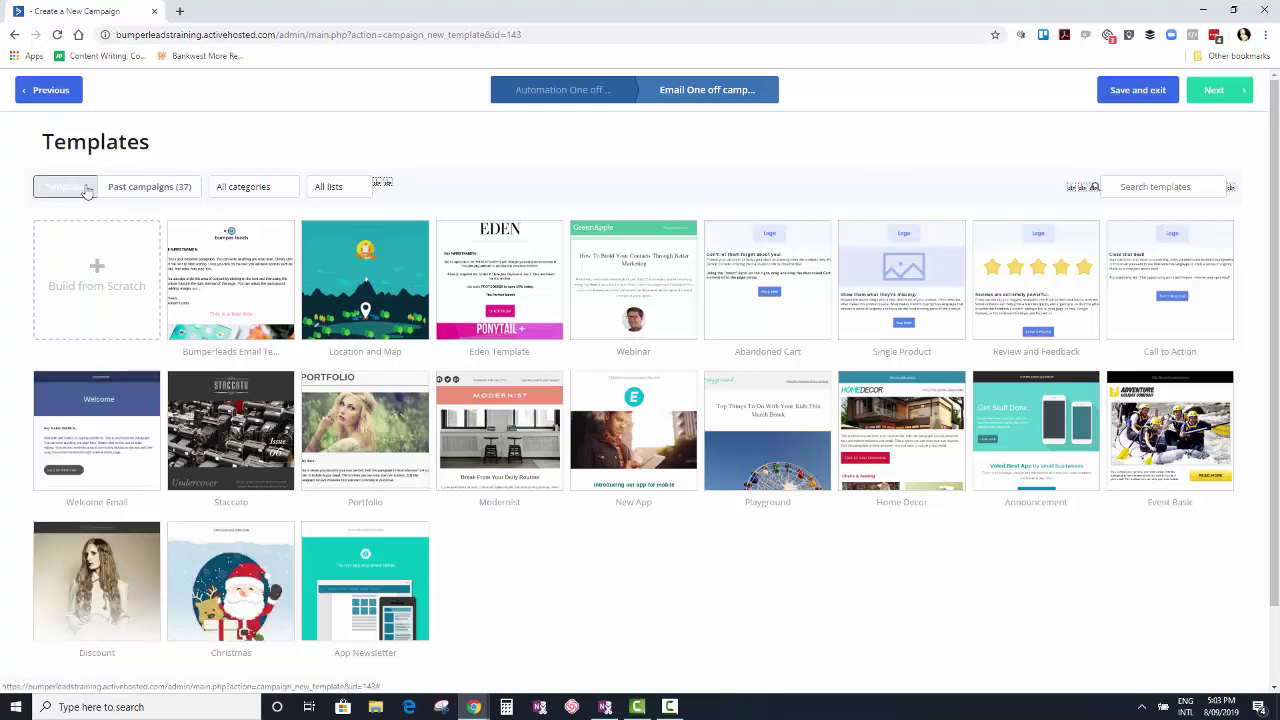
Use the past Reminder campaign as the template and enter the subject 'Welcome to my newsletter!'.
{"action": "left_click", "coordinate": [134, 189]}
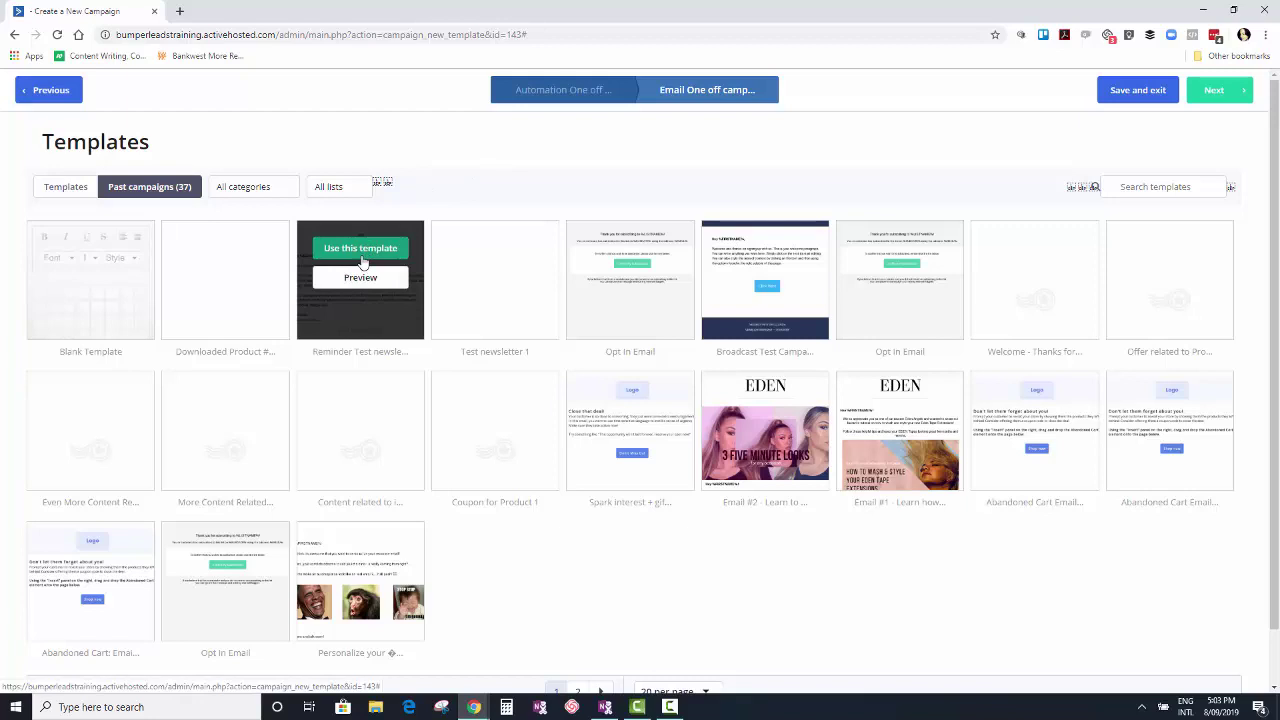
{"action": "left_click", "coordinate": [363, 248]}
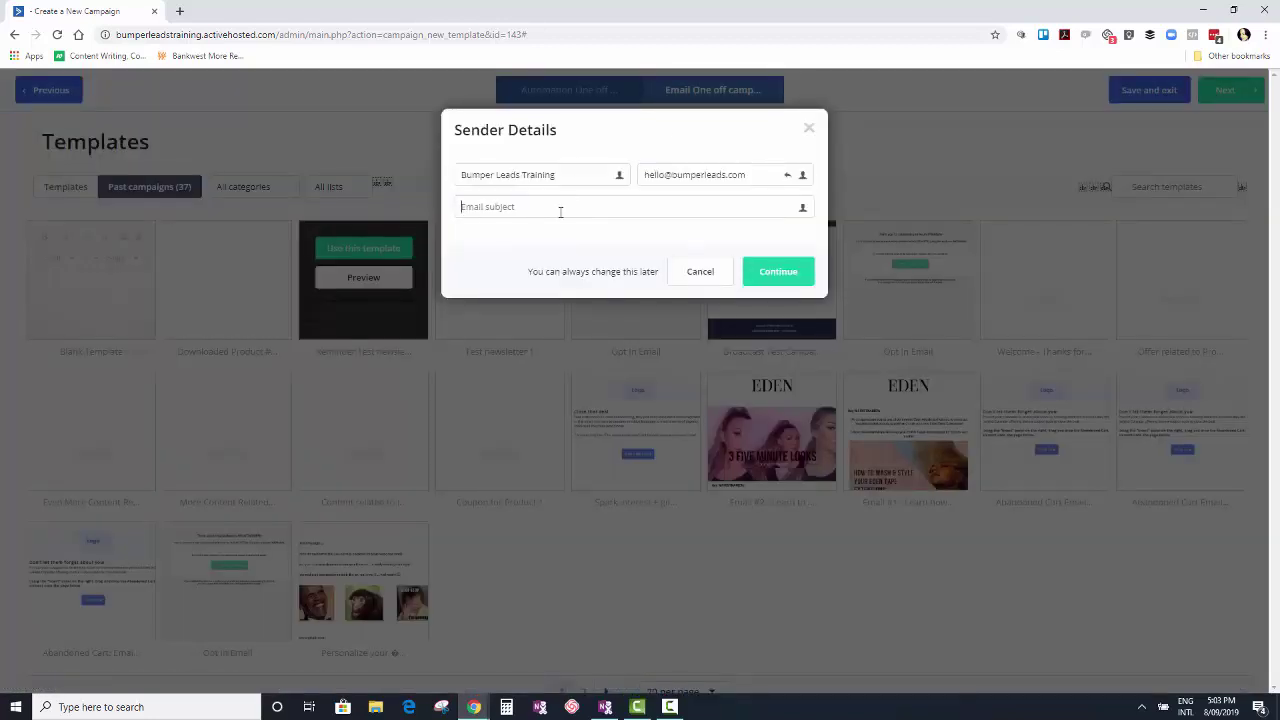
{"action": "type", "text": "Welcome to my newsletter!"}
Confirm the sender details, review the design, and save the One off campaign email step.
{"action": "left_click", "coordinate": [810, 266]}
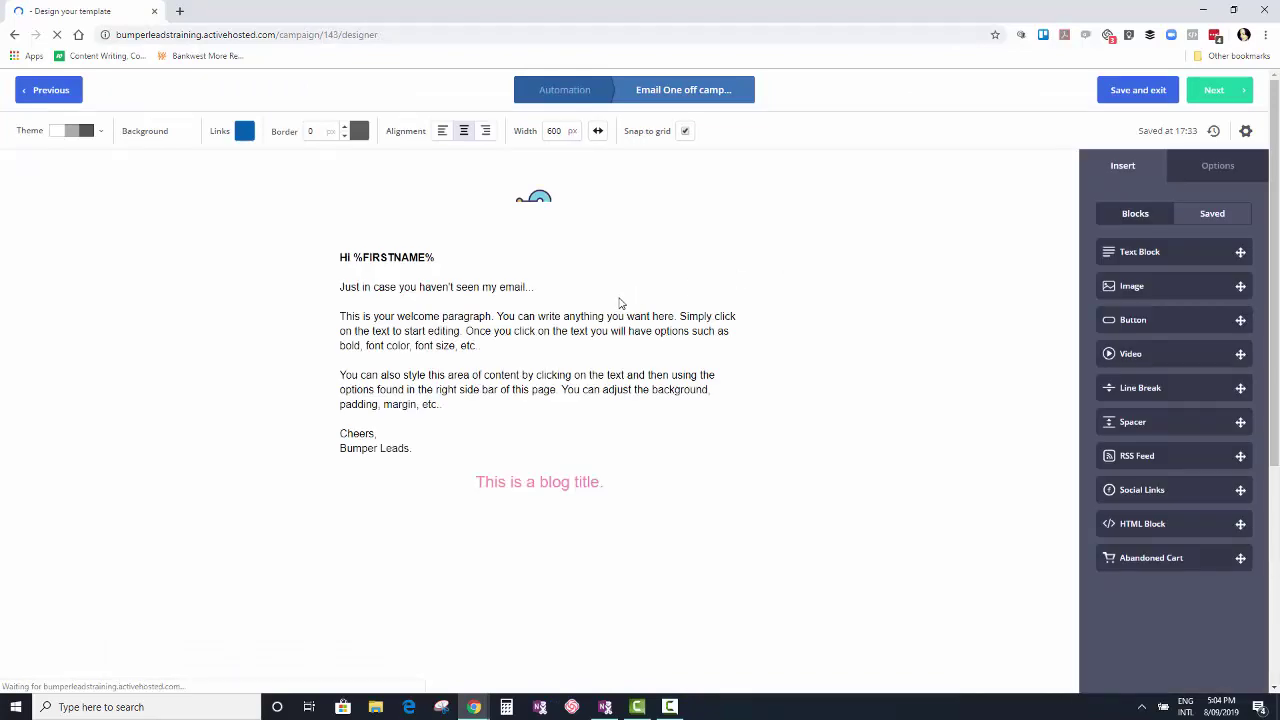
{"action": "scroll", "coordinate": [860, 330], "scroll_direction": "down", "scroll_amount": 4}
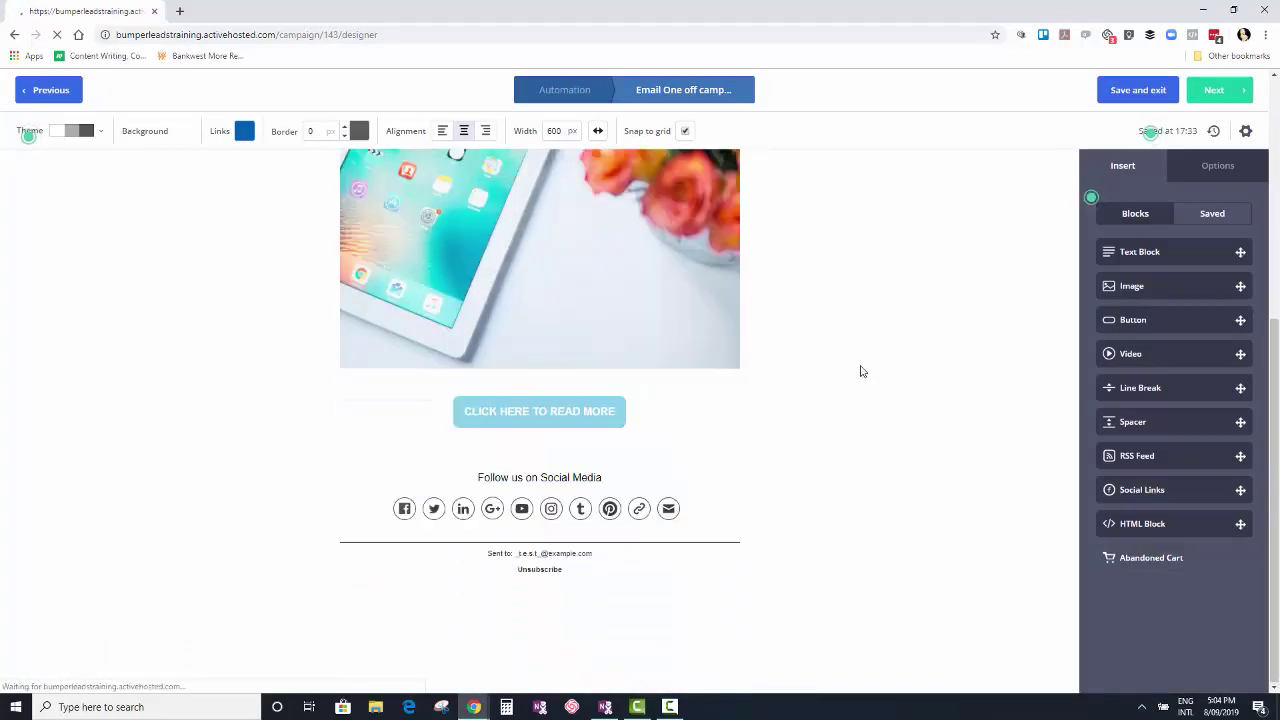
{"action": "scroll", "coordinate": [860, 371], "scroll_direction": "up", "scroll_amount": 4}
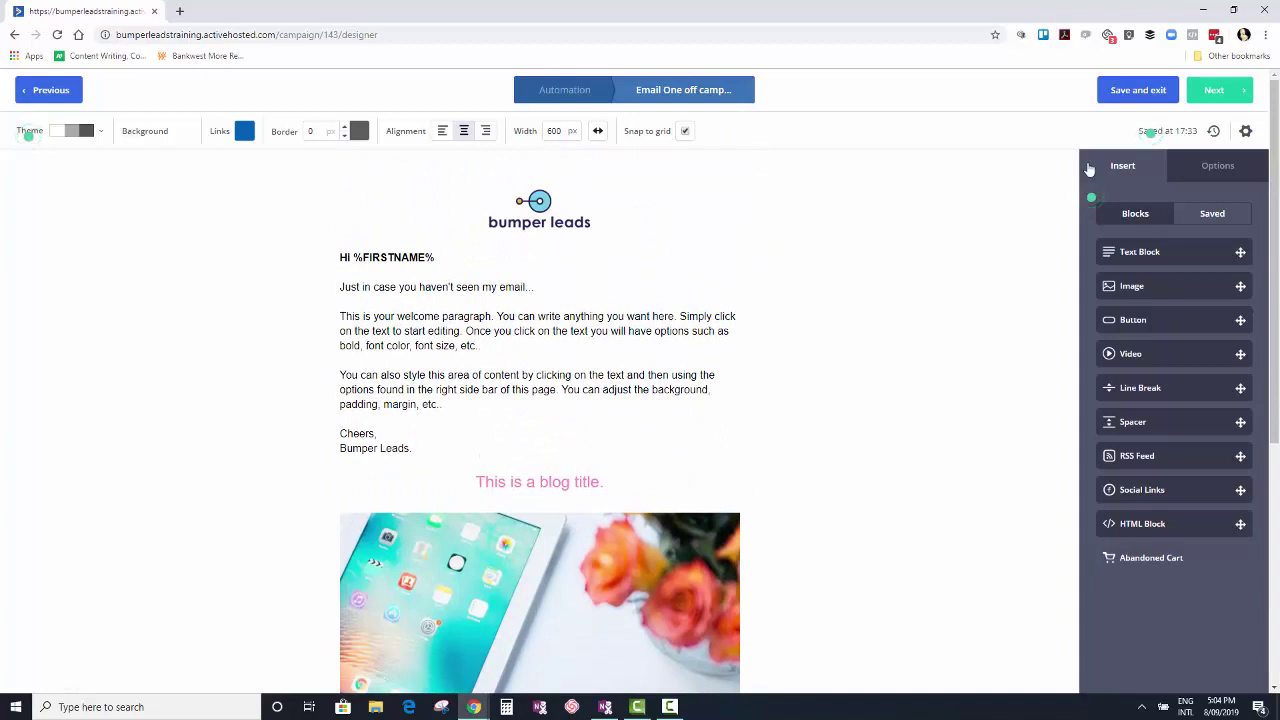
{"action": "left_click", "coordinate": [1214, 90]}
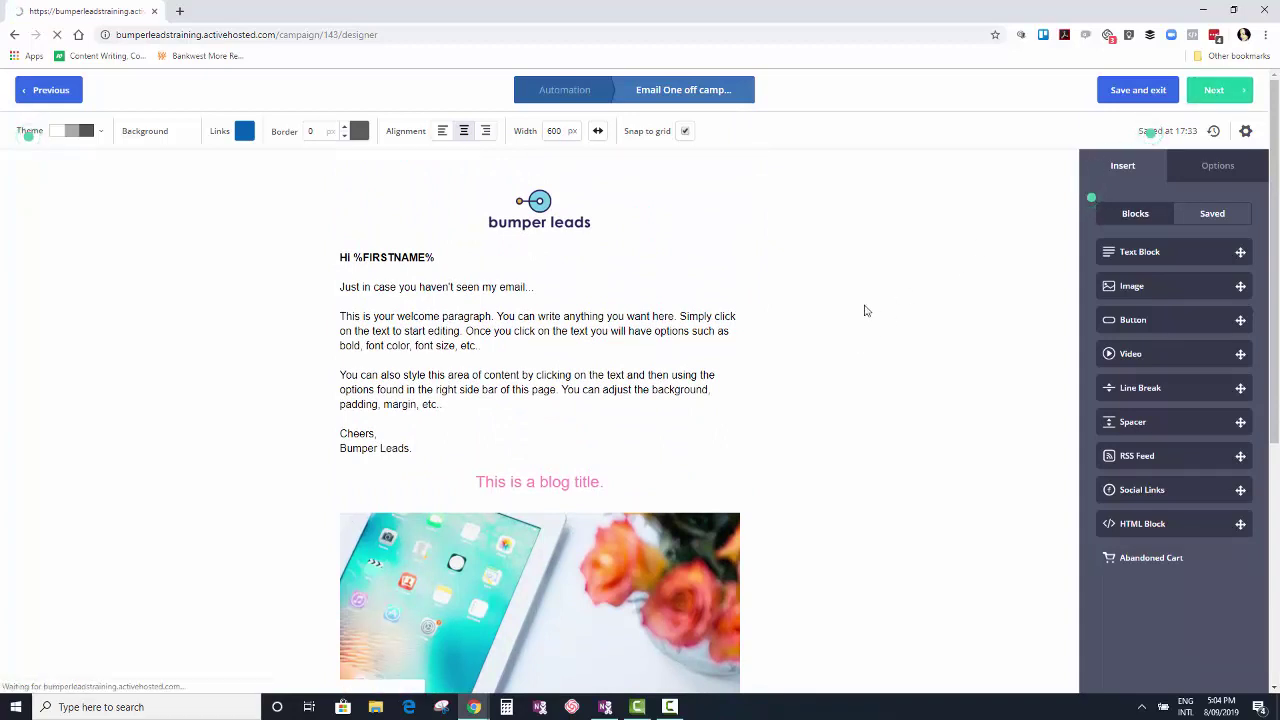
{"action": "scroll", "coordinate": [868, 310], "scroll_direction": "down", "scroll_amount": 2}
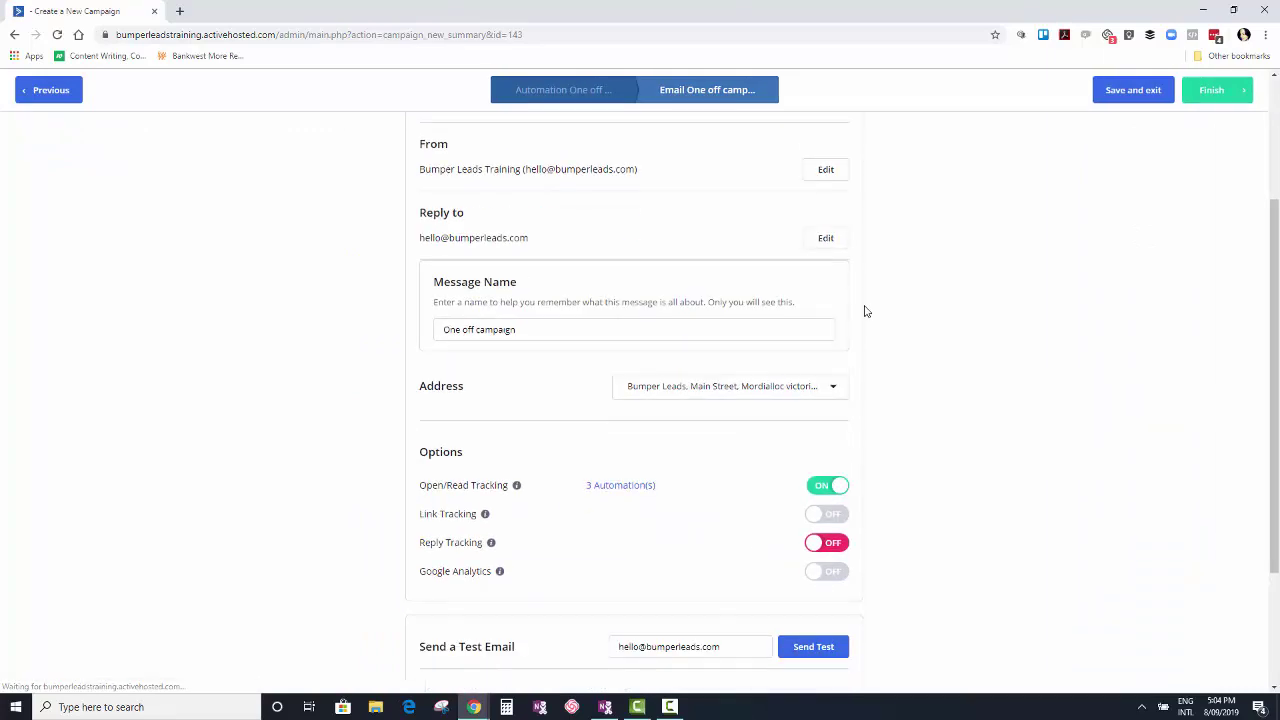
{"action": "left_click", "coordinate": [1213, 92]}
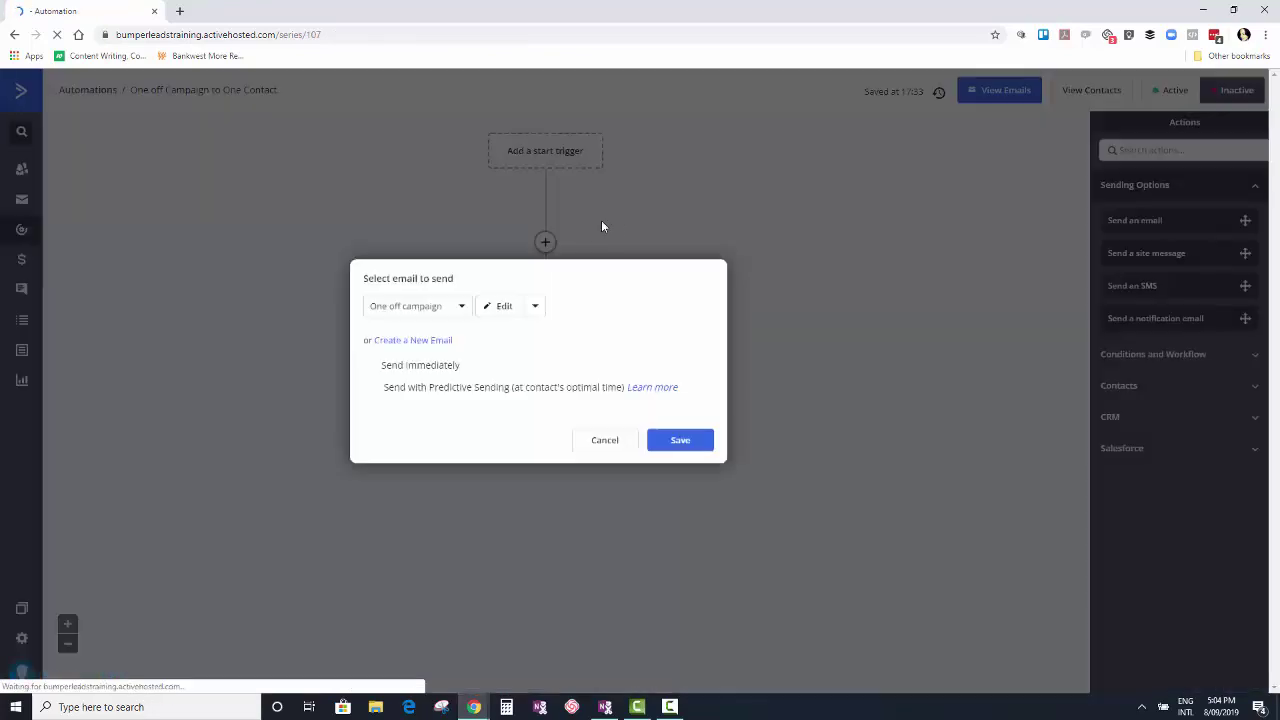
{"action": "left_click", "coordinate": [698, 440]}
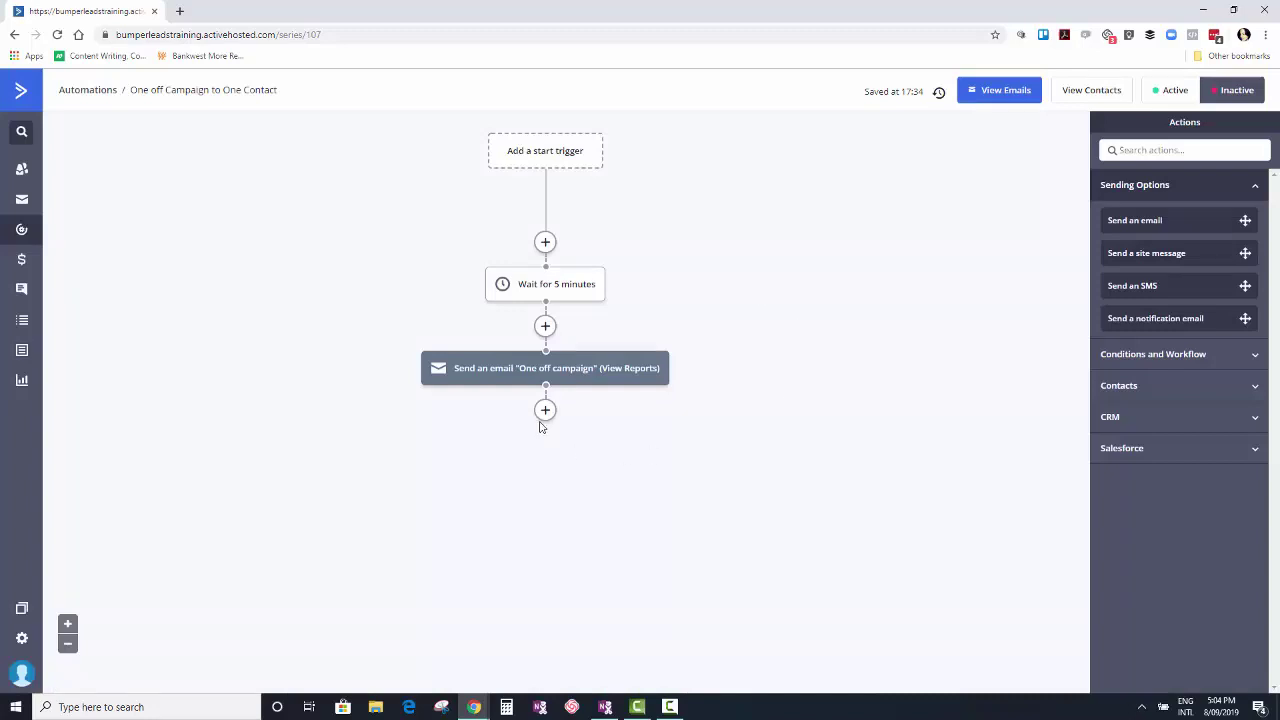
Add an End this automation step after the One off campaign email.
{"action": "left_click", "coordinate": [545, 411]}
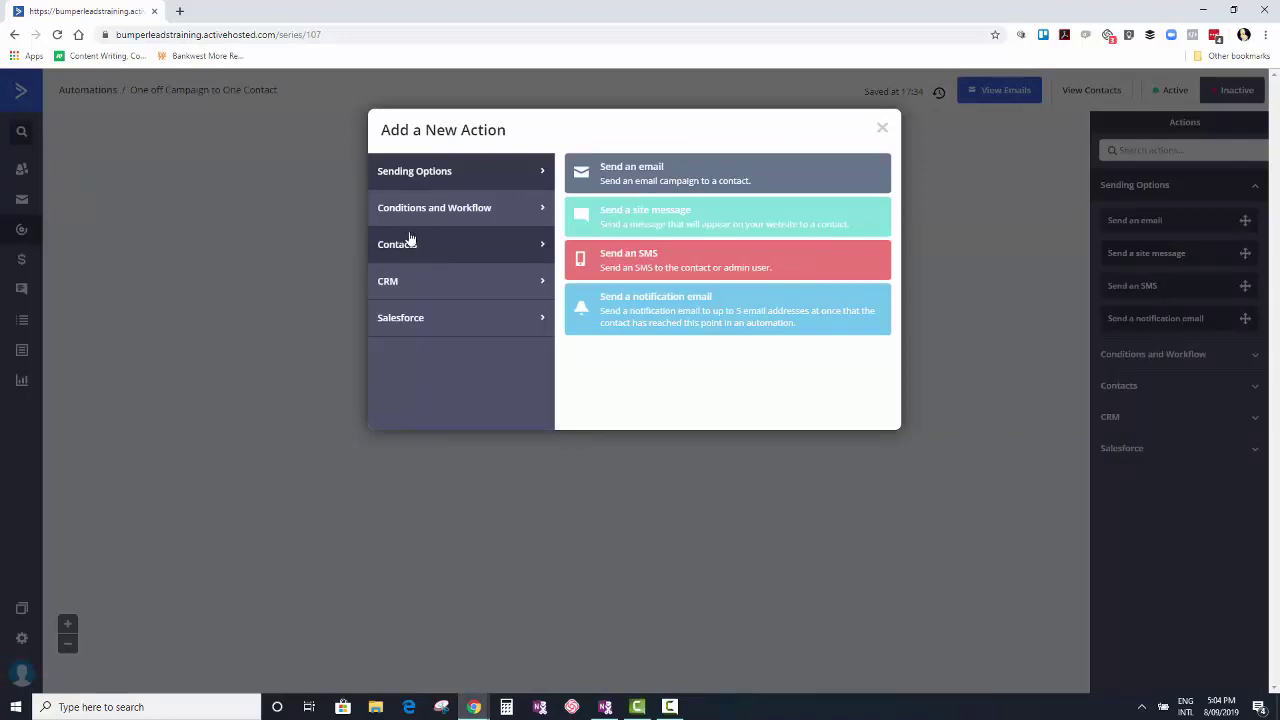
{"action": "left_click", "coordinate": [434, 202]}
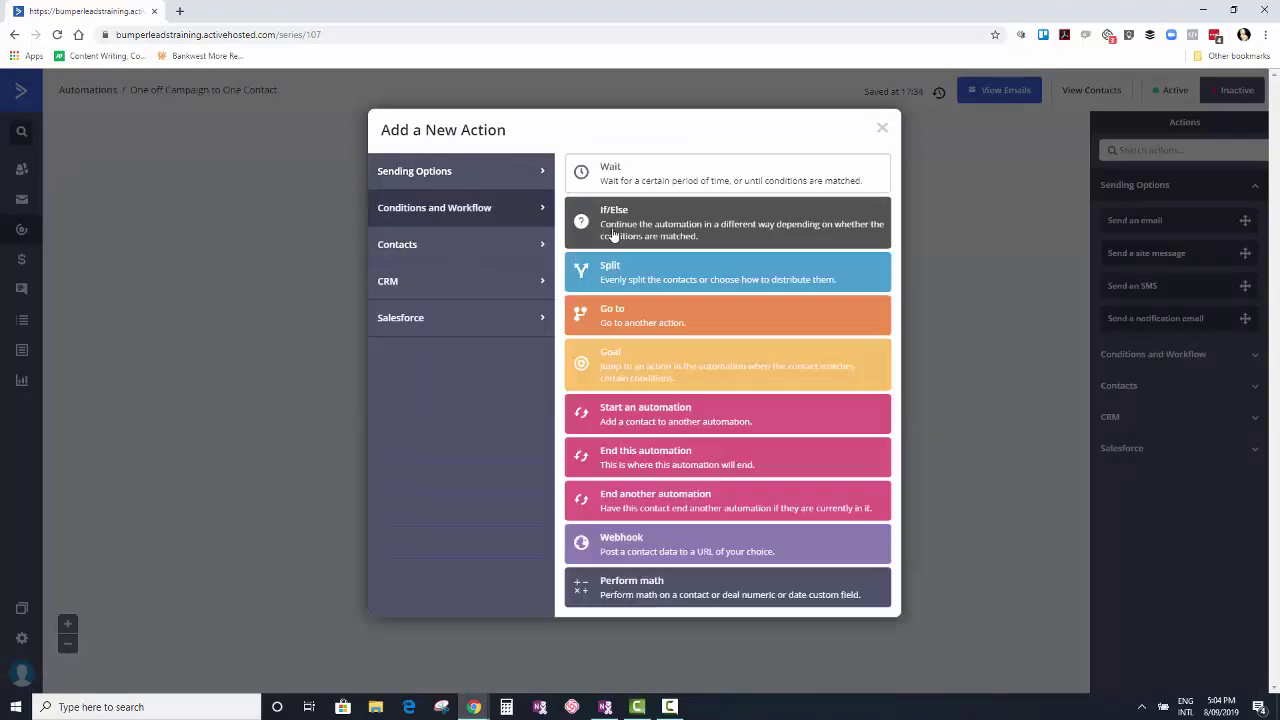
{"action": "left_click", "coordinate": [684, 462]}
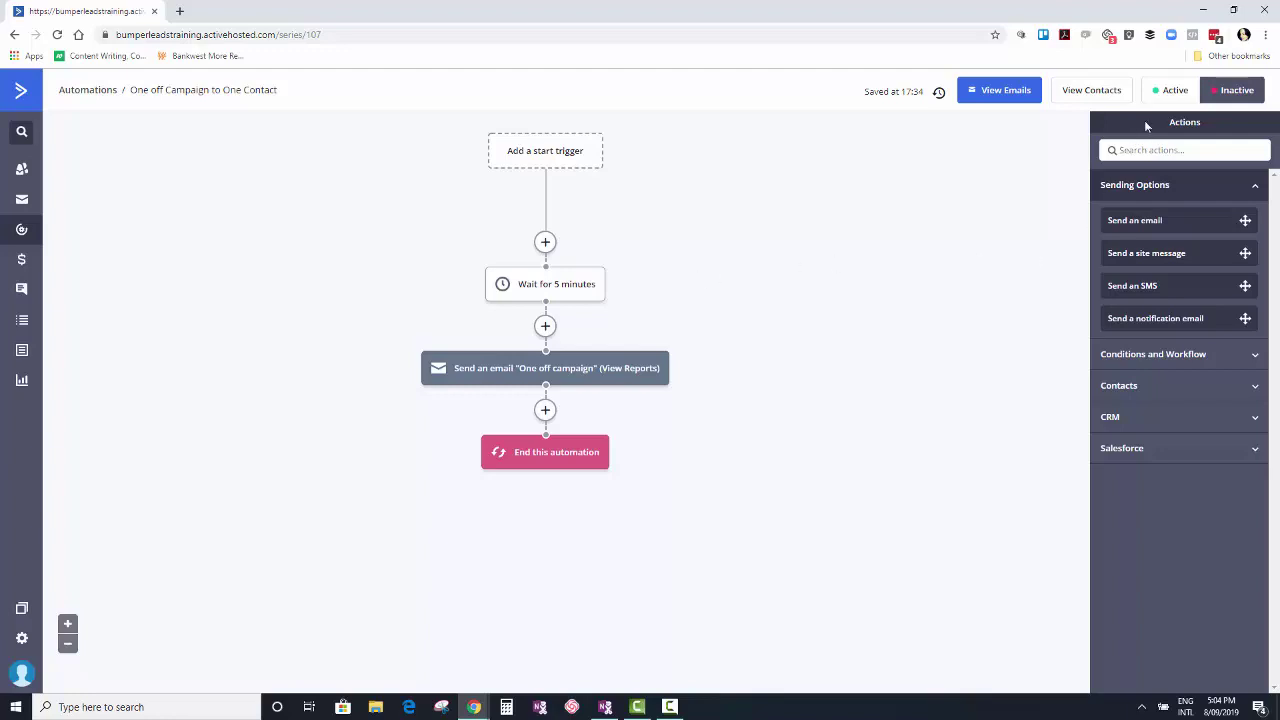
Switch the automation to Active, leaving its title as is, then go to Contacts.
{"action": "left_click", "coordinate": [1160, 90]}
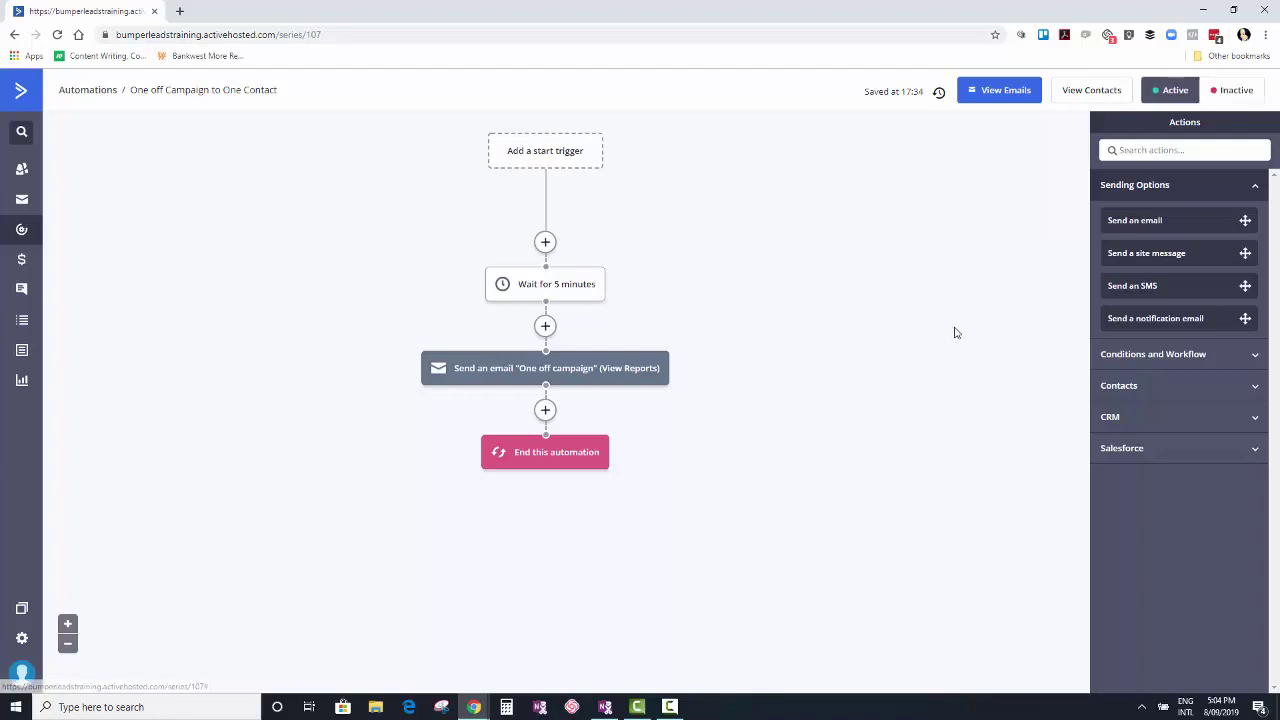
{"action": "left_click", "coordinate": [208, 90]}
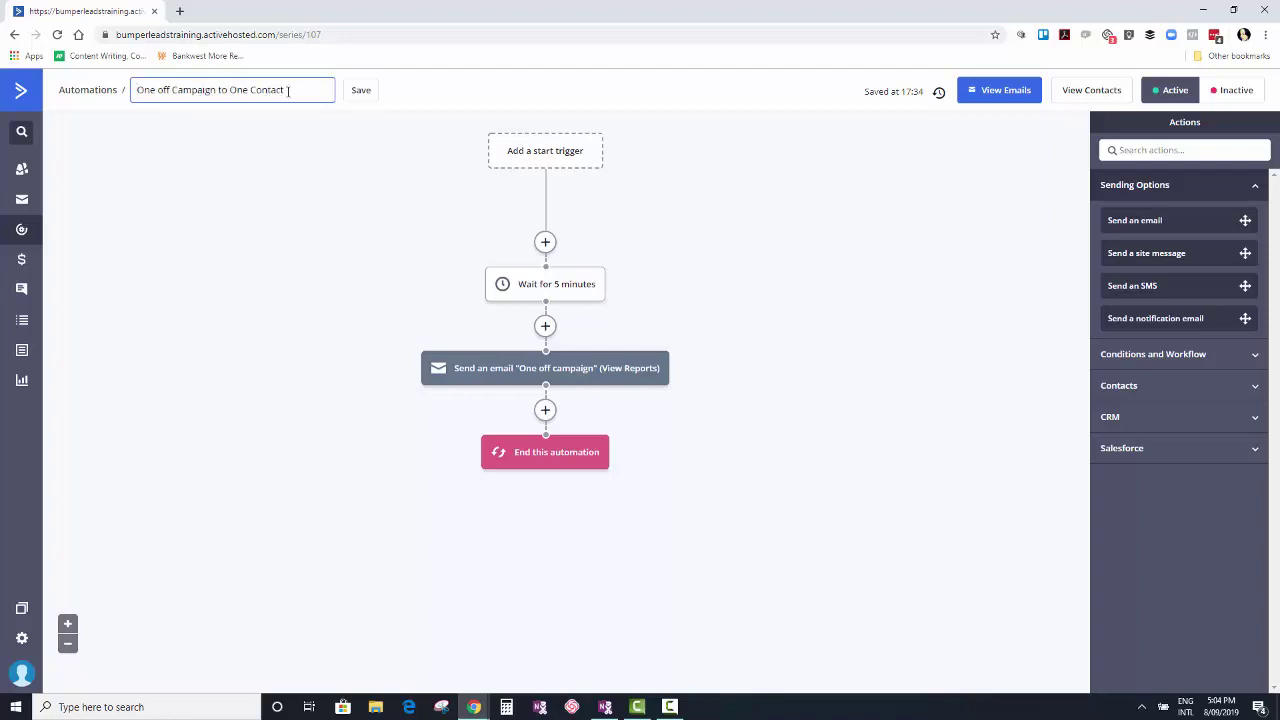
{"action": "left_click_drag", "start_coordinate": [288, 90], "coordinate": [136, 104]}
{"action": "key", "text": "ctrl+c"}
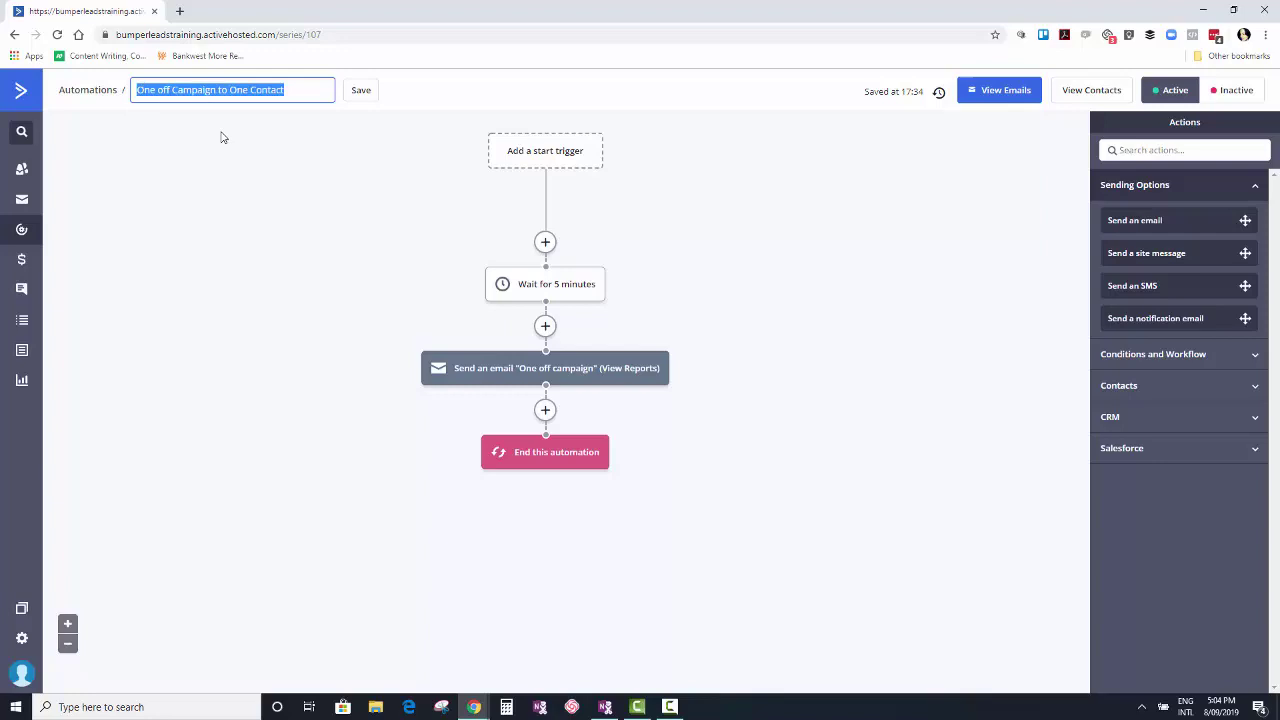
{"action": "left_click", "coordinate": [315, 85]}
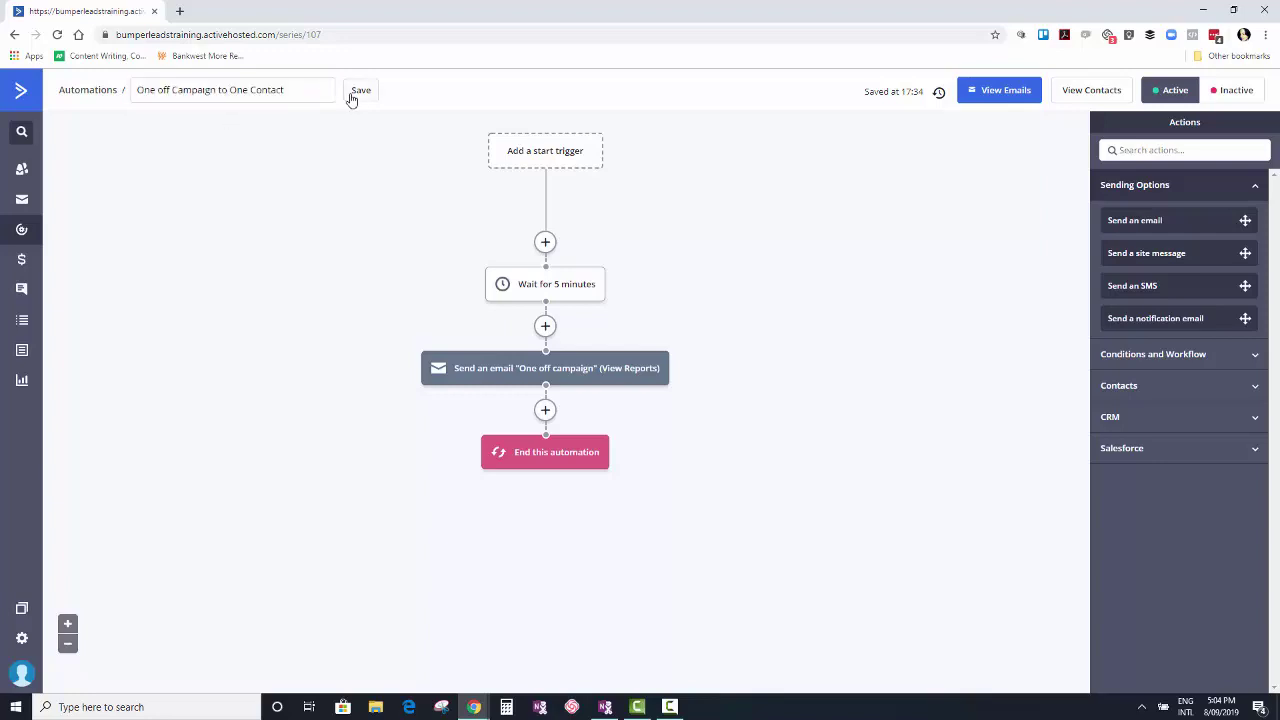
{"action": "left_click", "coordinate": [332, 267]}
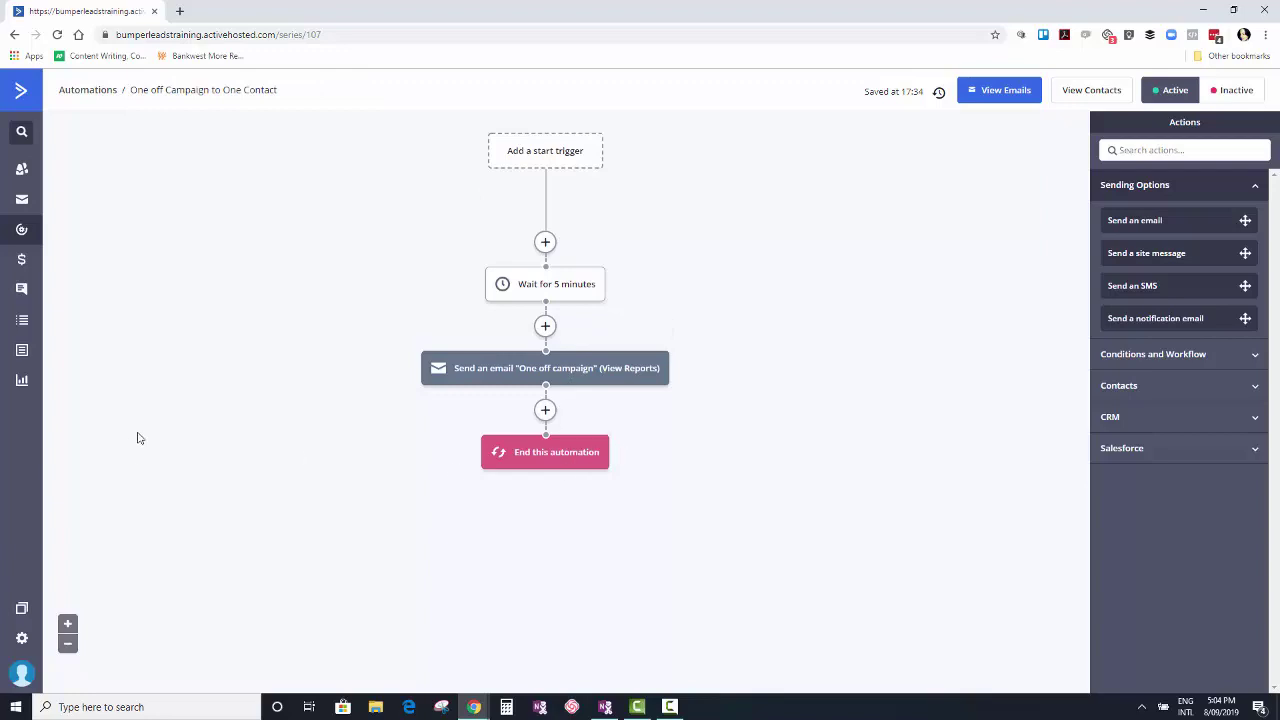
{"action": "left_click", "coordinate": [22, 168]}
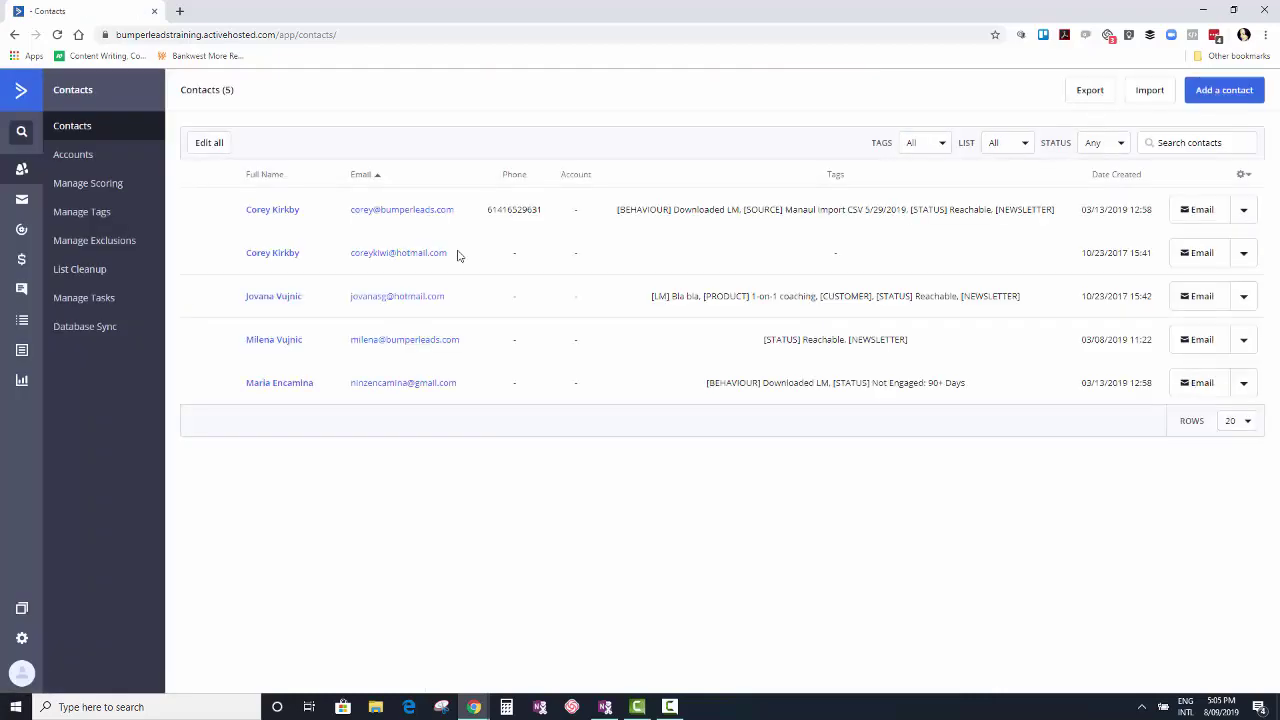
Open the contact's record and hide empty fields to see its tags, lists and automations.
{"action": "left_click", "coordinate": [265, 341]}
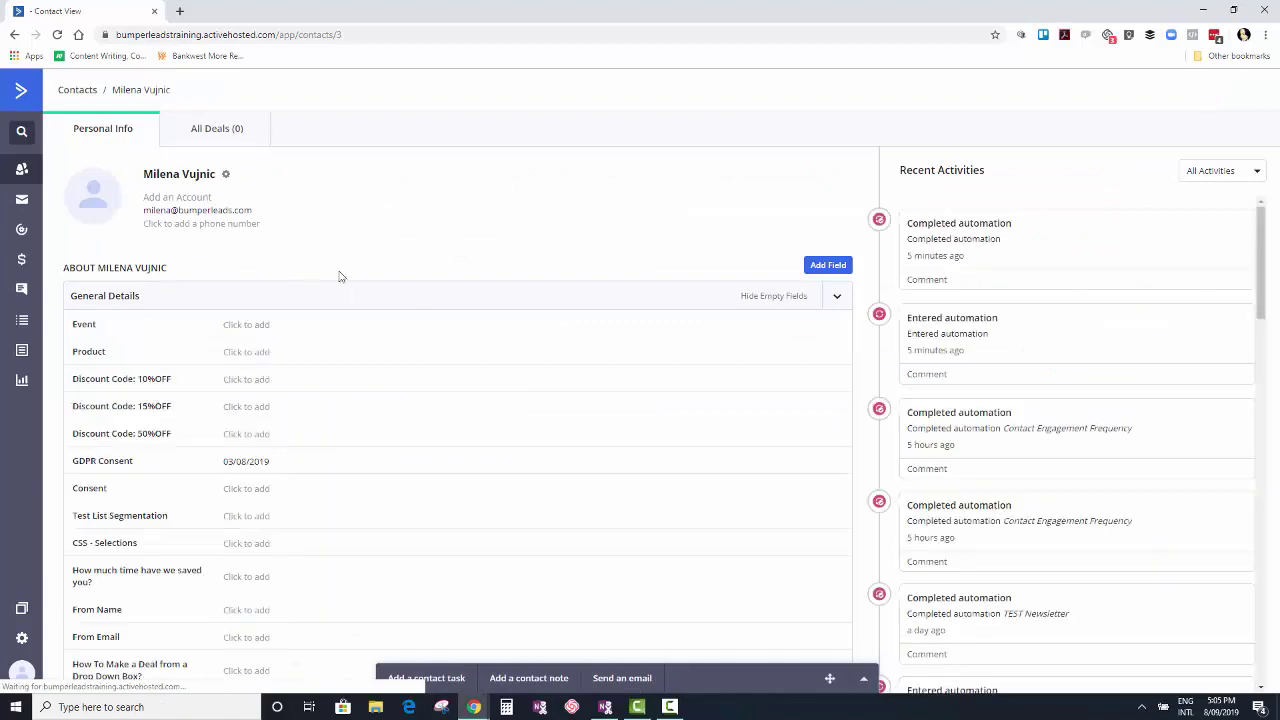
{"action": "scroll", "coordinate": [428, 294], "scroll_direction": "down", "scroll_amount": 7}
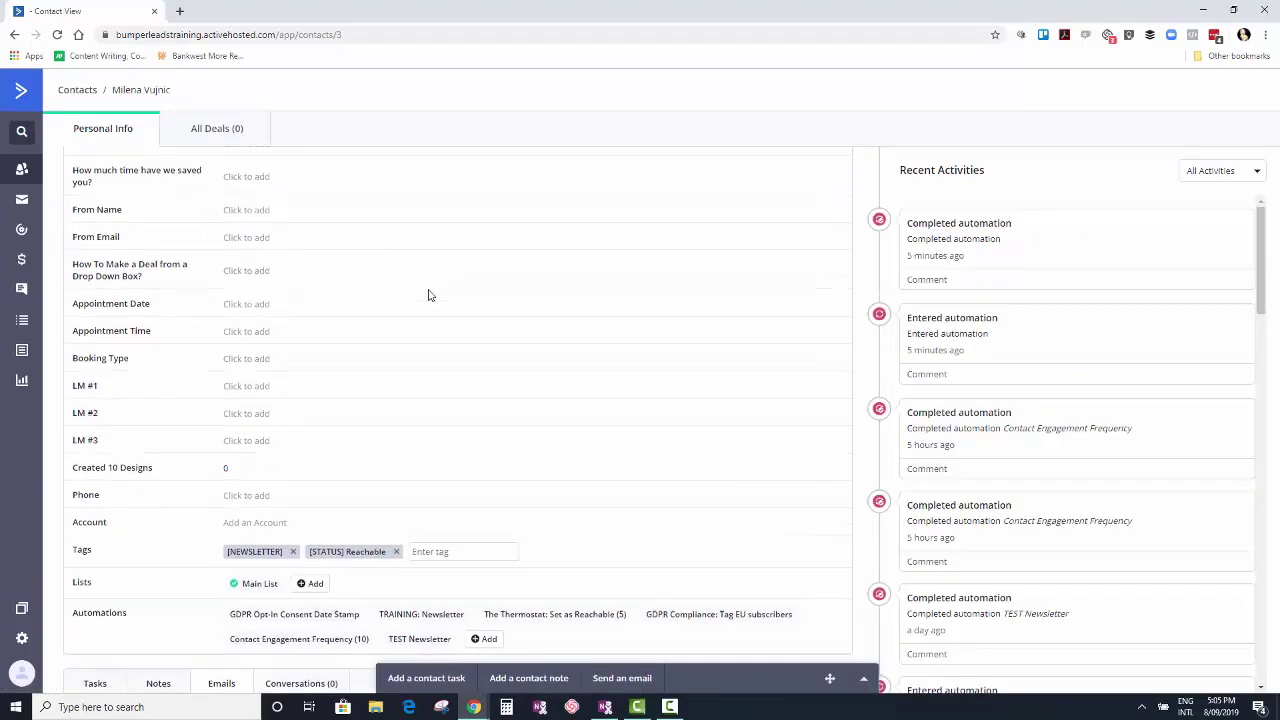
{"action": "scroll", "coordinate": [428, 294], "scroll_direction": "up", "scroll_amount": 4}
{"action": "scroll", "coordinate": [428, 294], "scroll_direction": "up", "scroll_amount": 3}
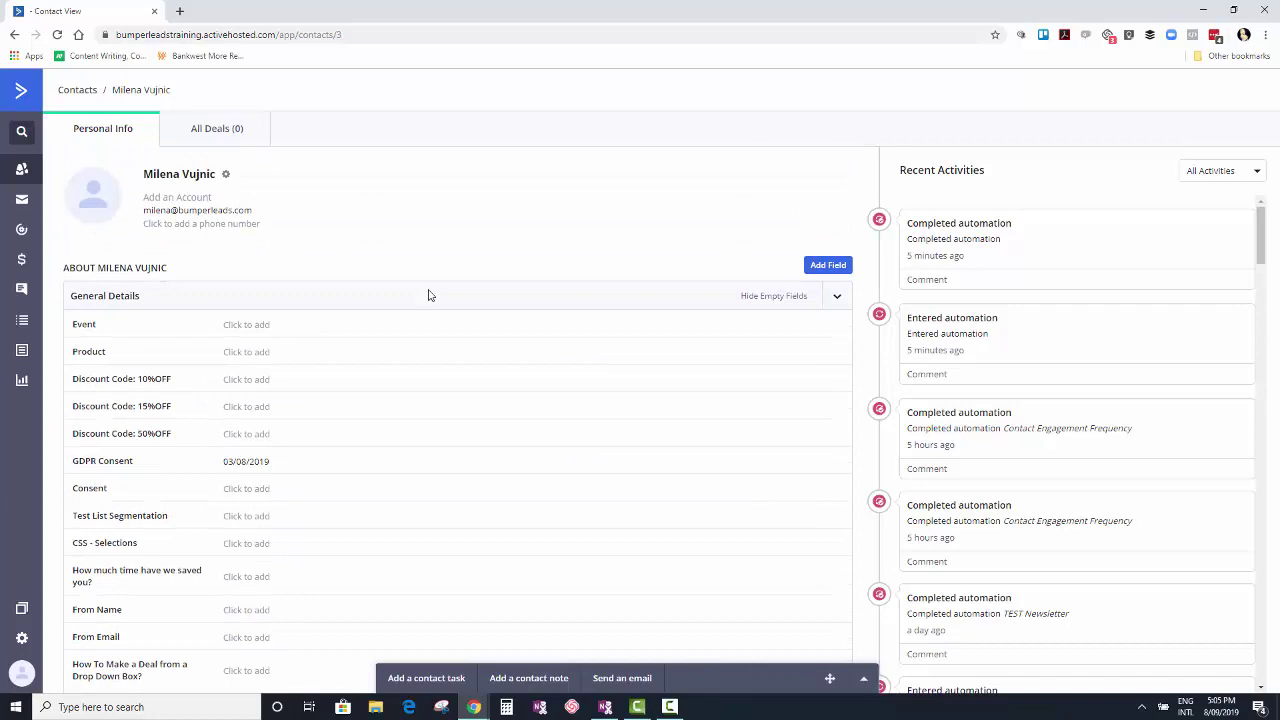
{"action": "left_click", "coordinate": [780, 298]}
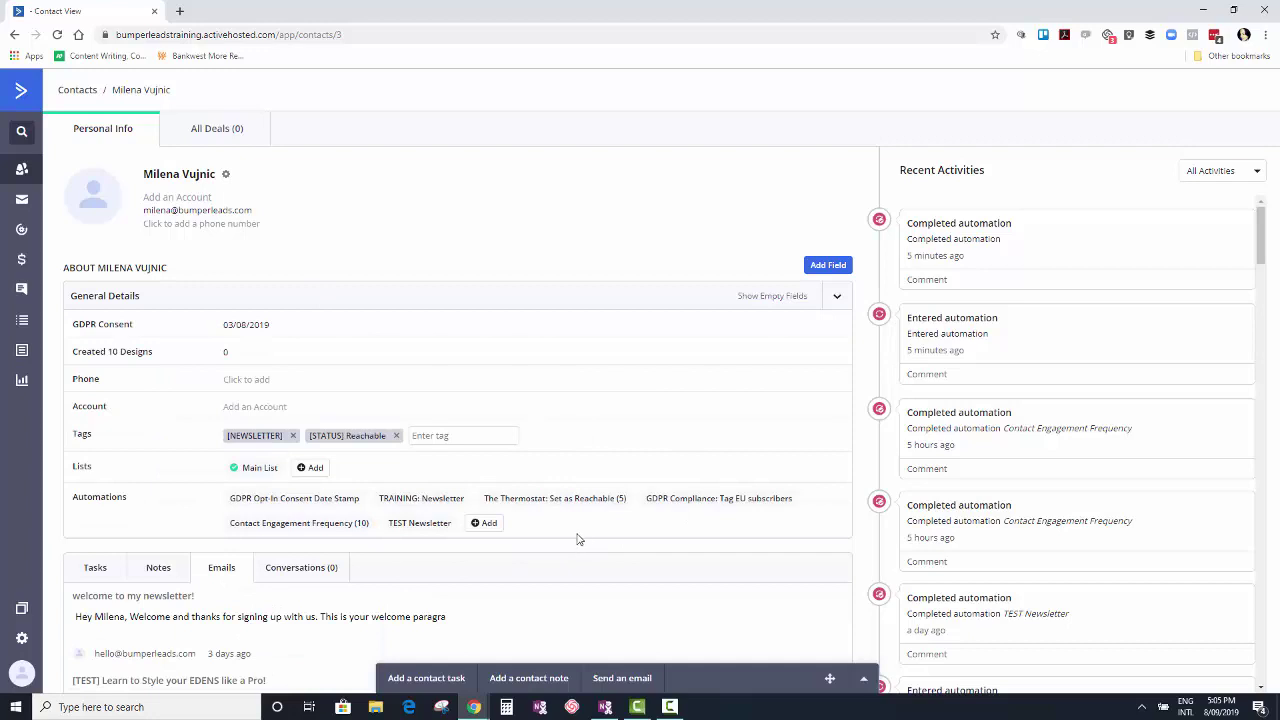
Enroll the contact in the 'One off Campaign to One Contact' automation.
{"action": "left_click", "coordinate": [489, 523]}
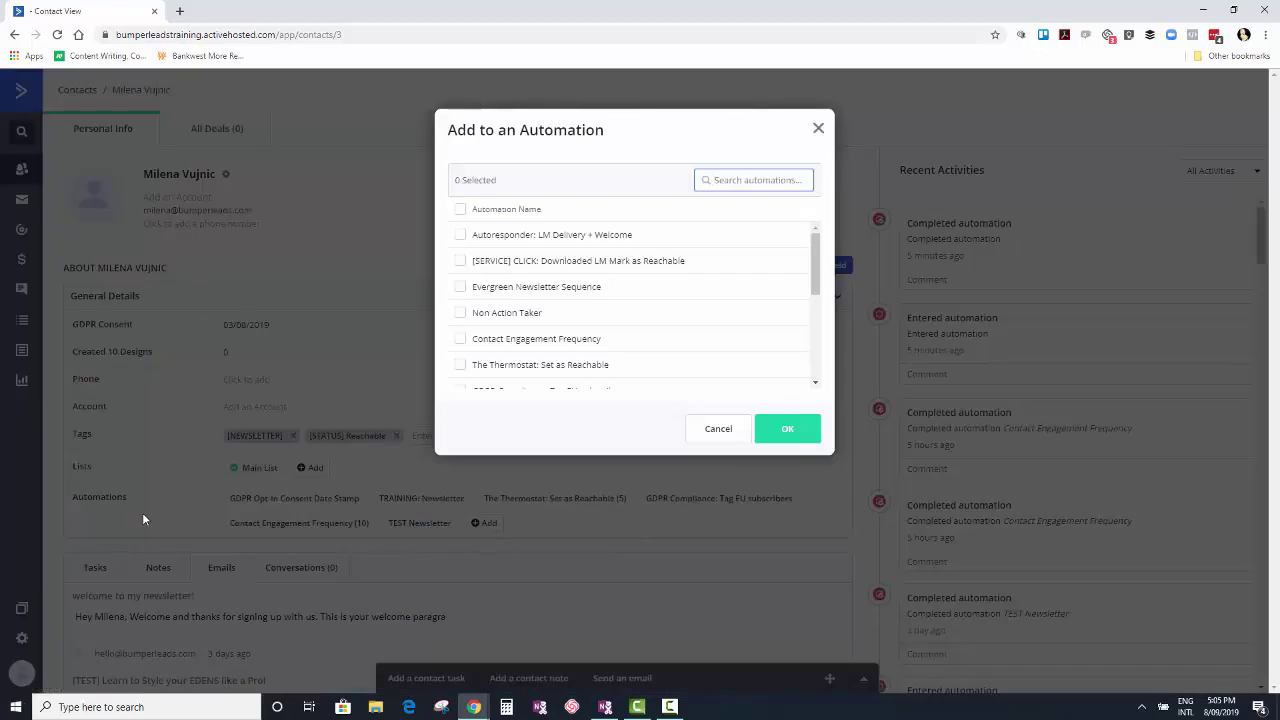
{"action": "left_click", "coordinate": [785, 180]}
{"action": "key", "text": "ctrl+v"}
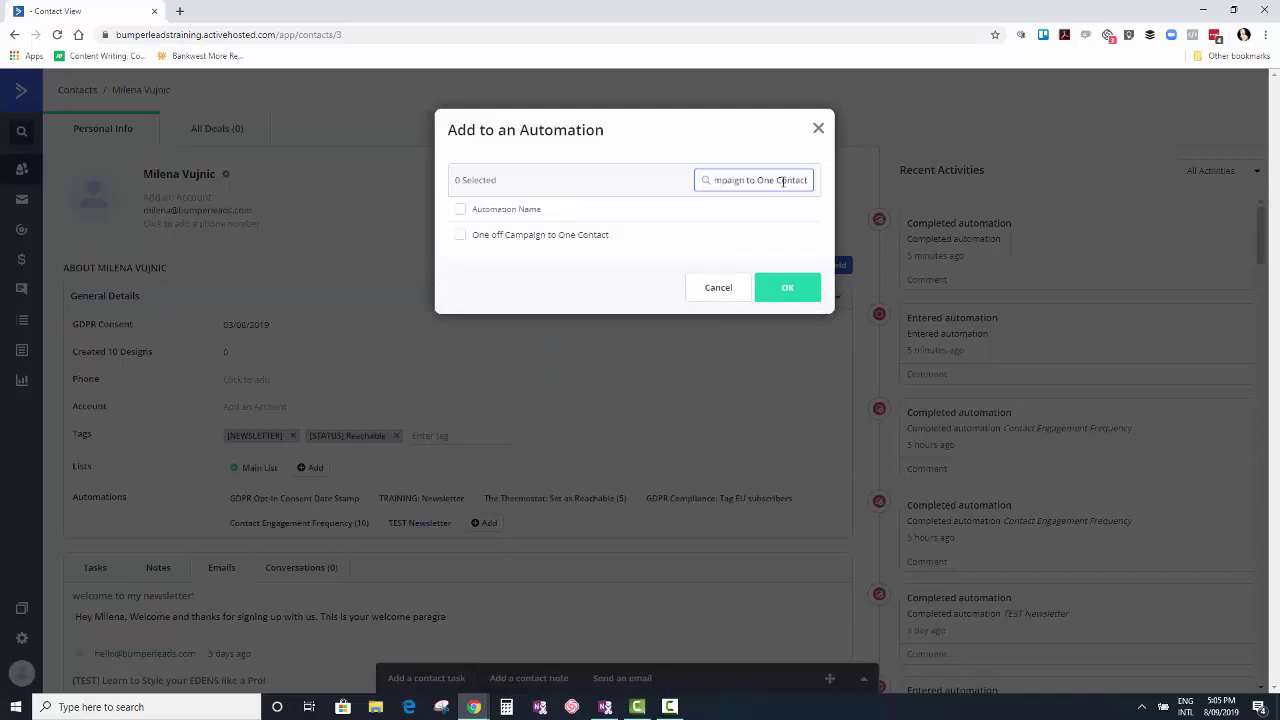
{"action": "left_click", "coordinate": [460, 235]}
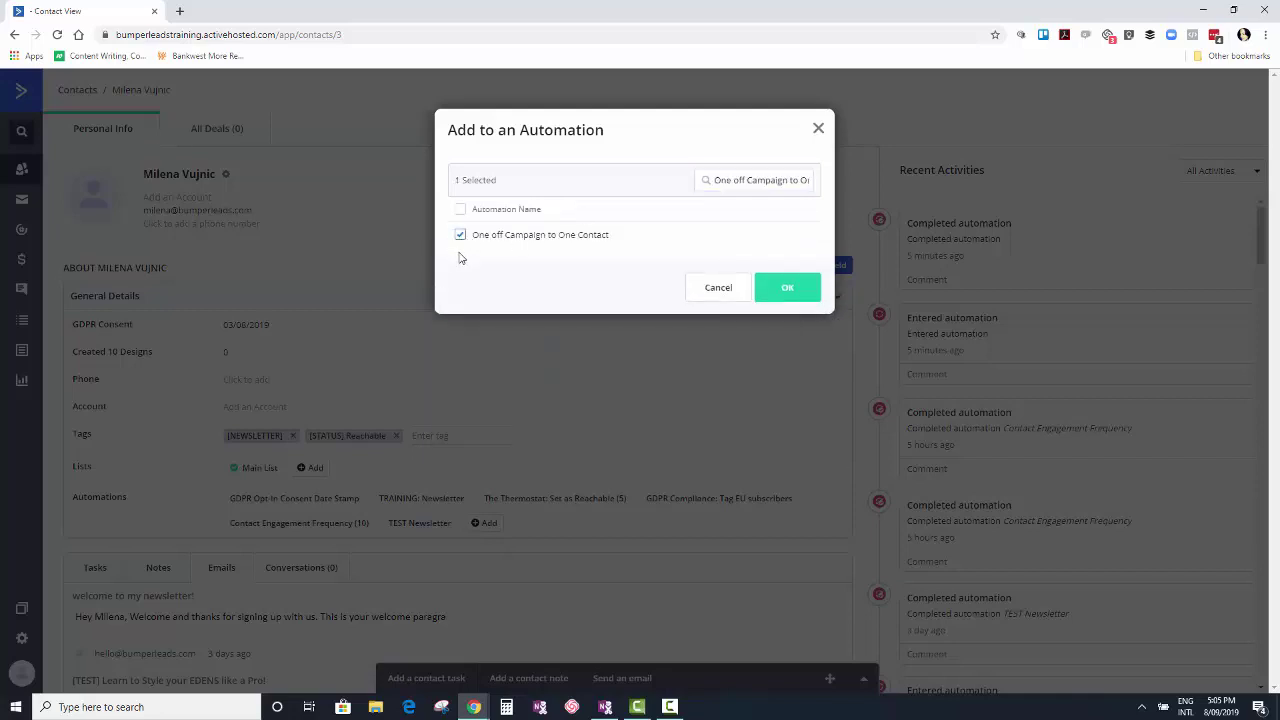
{"action": "left_click", "coordinate": [788, 289]}
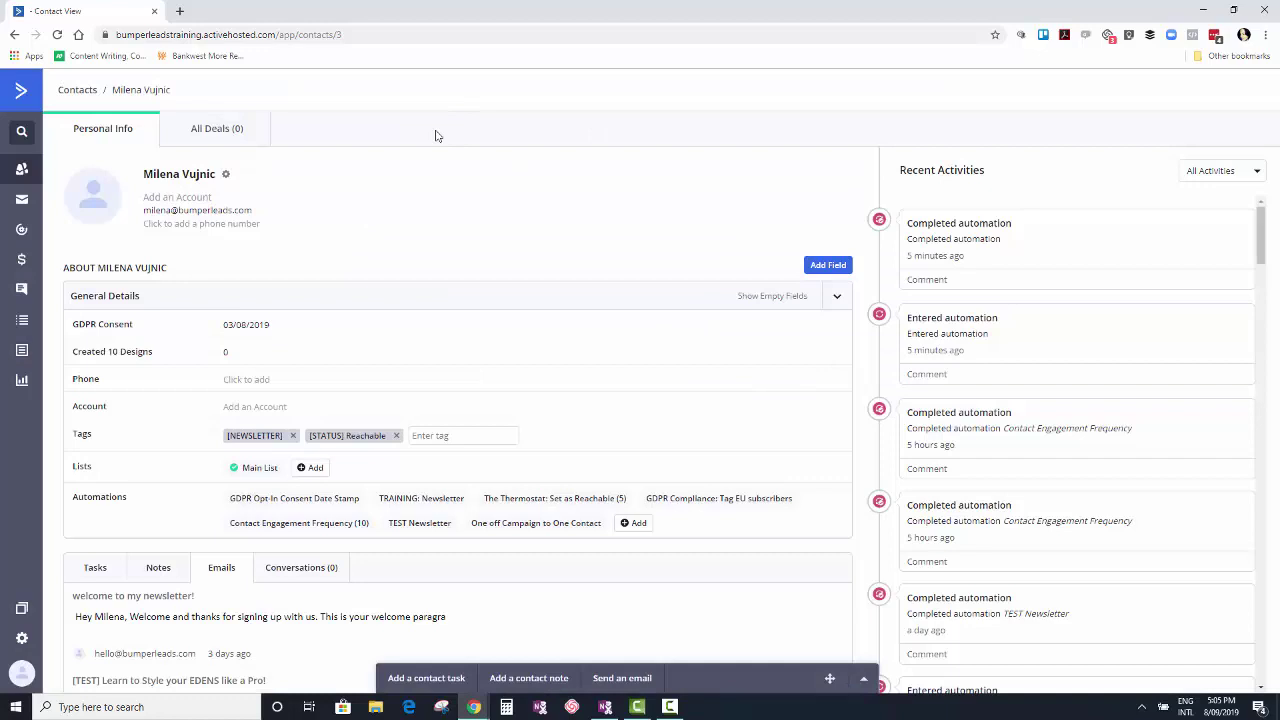
Reopen 'One off Campaign to One Contact' to see one contact queued at the 5-minute wait.
{"action": "left_click", "coordinate": [21, 229]}
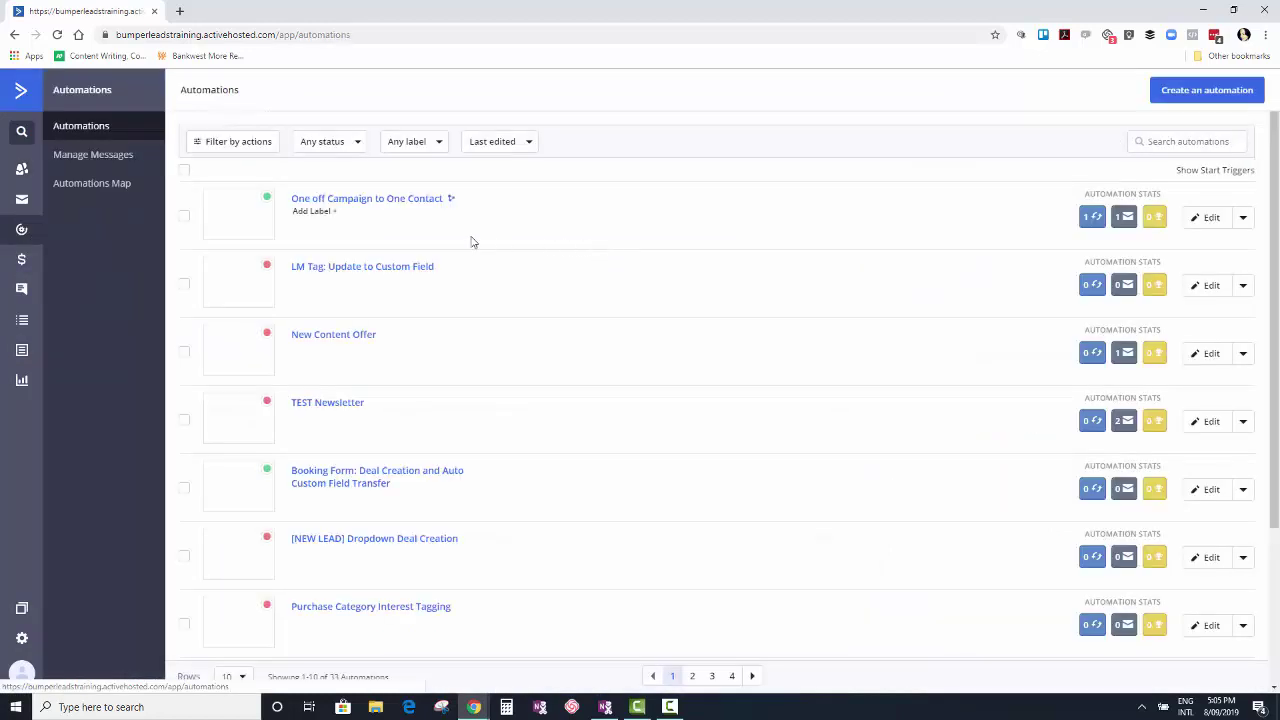
{"action": "left_click", "coordinate": [398, 200]}
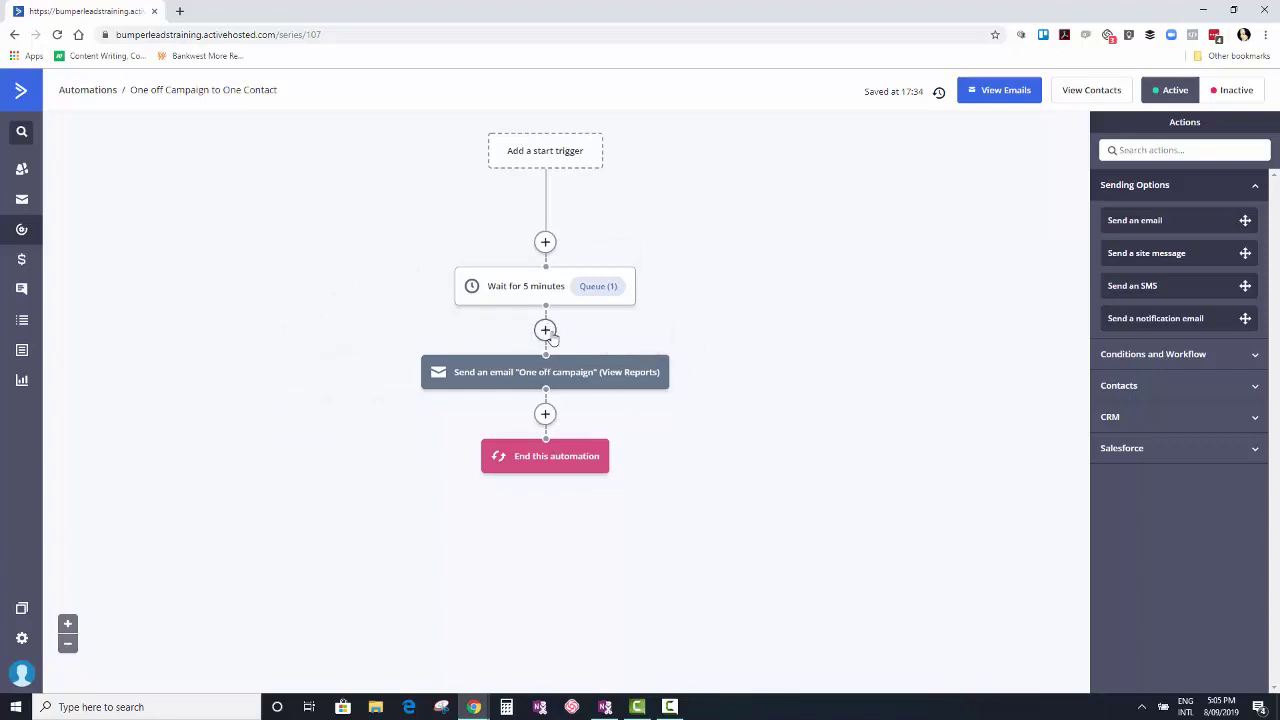
Insert an If/Else split after the 5-minute wait checking whether Current day of the week (Contact's Timezone) is Tuesday.
{"action": "left_click", "coordinate": [553, 332]}
{"action": "left_click", "coordinate": [410, 214]}
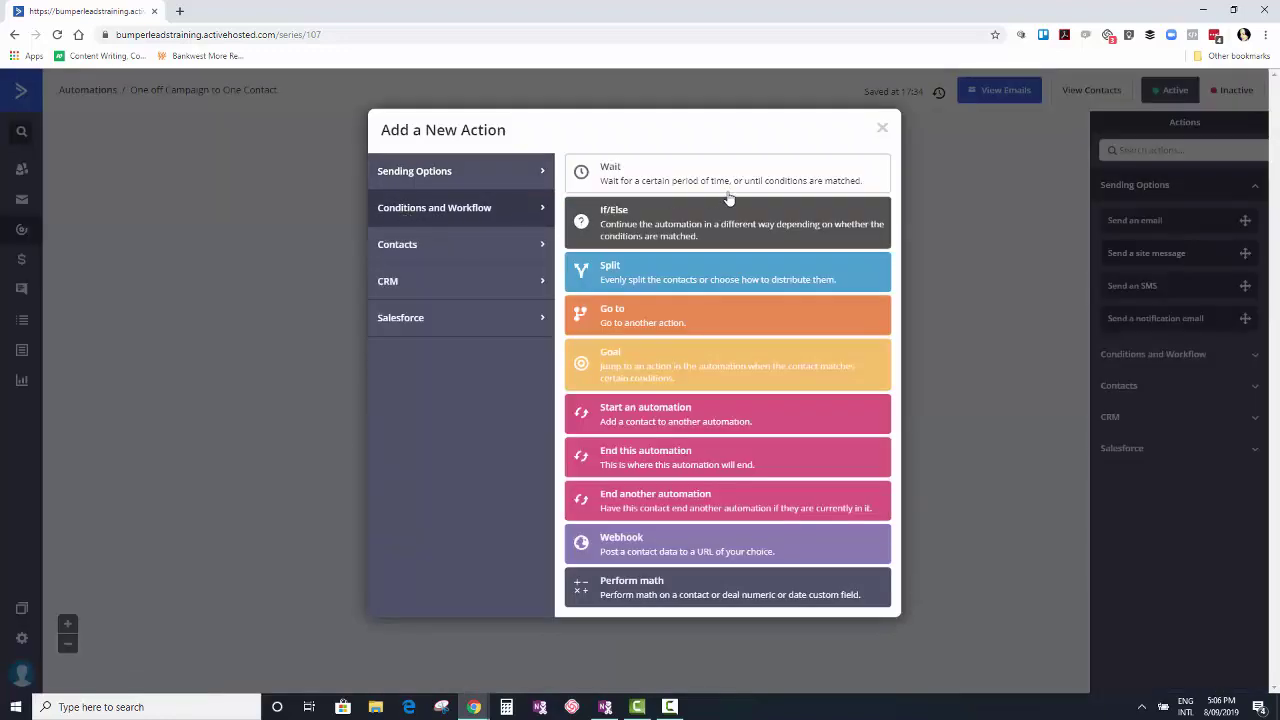
{"action": "left_click", "coordinate": [605, 233]}
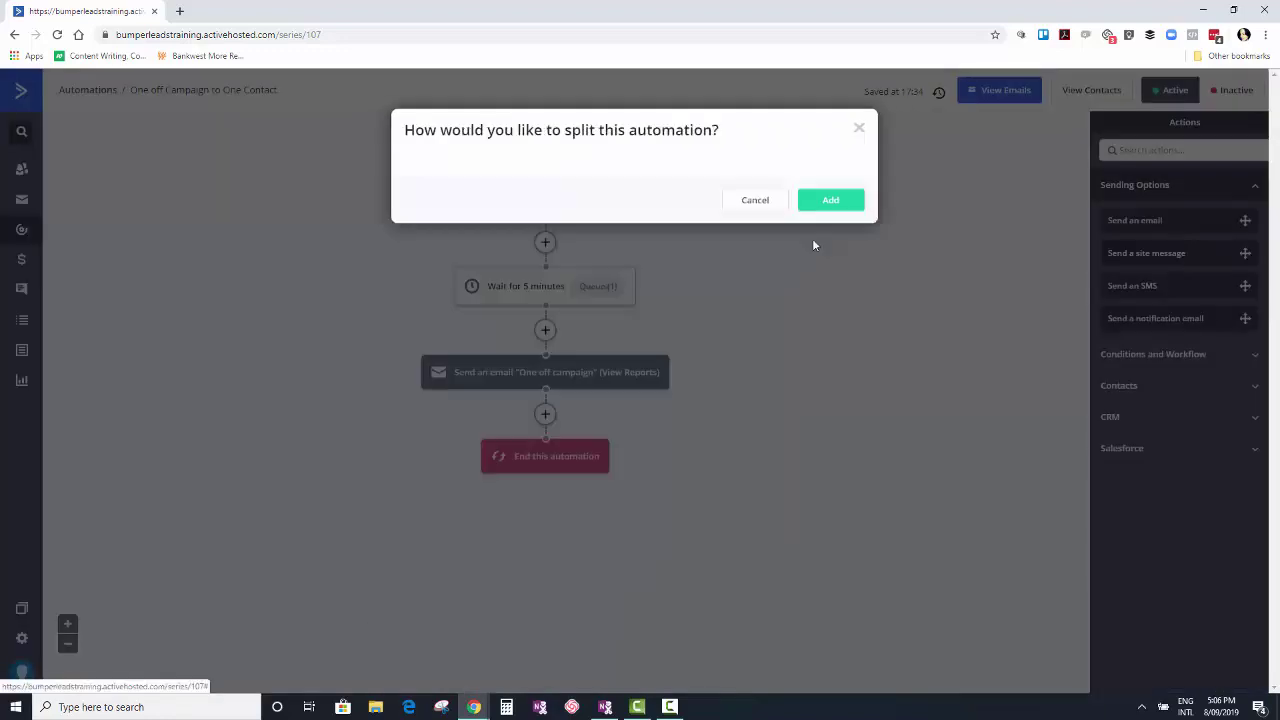
{"action": "left_click", "coordinate": [472, 192]}
{"action": "type", "text": "c"}
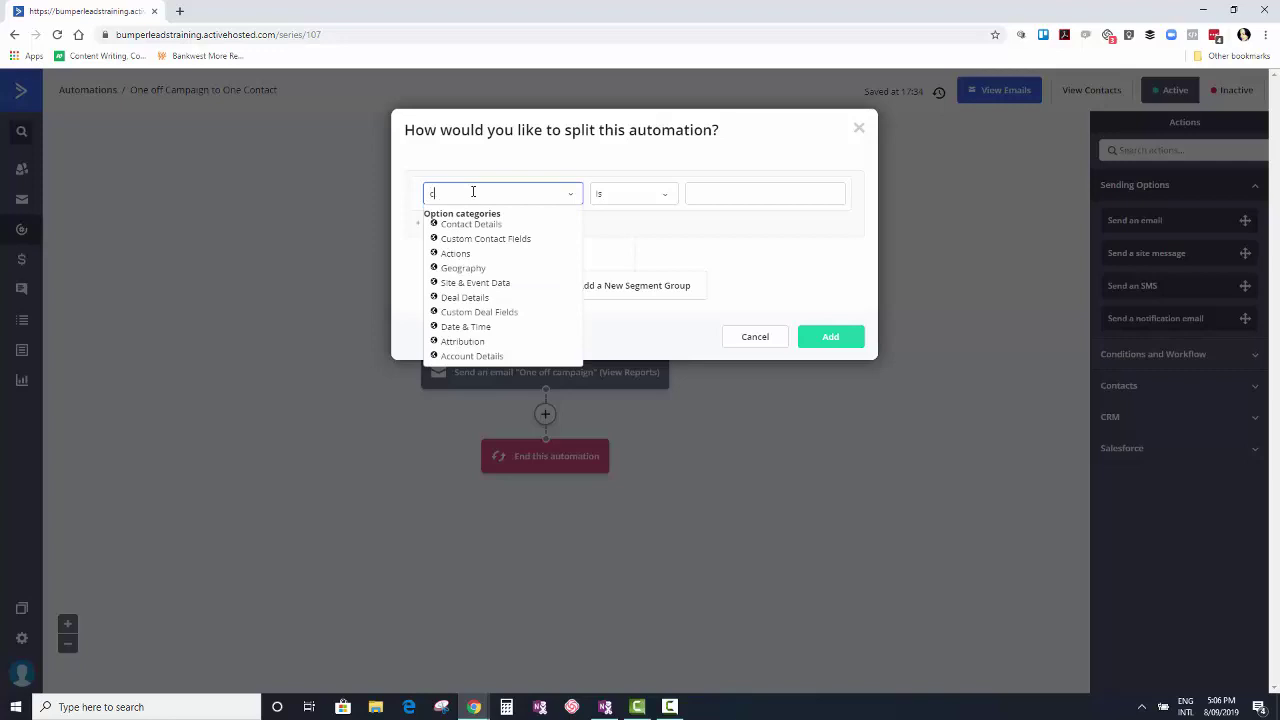
{"action": "type", "text": "urrent day"}
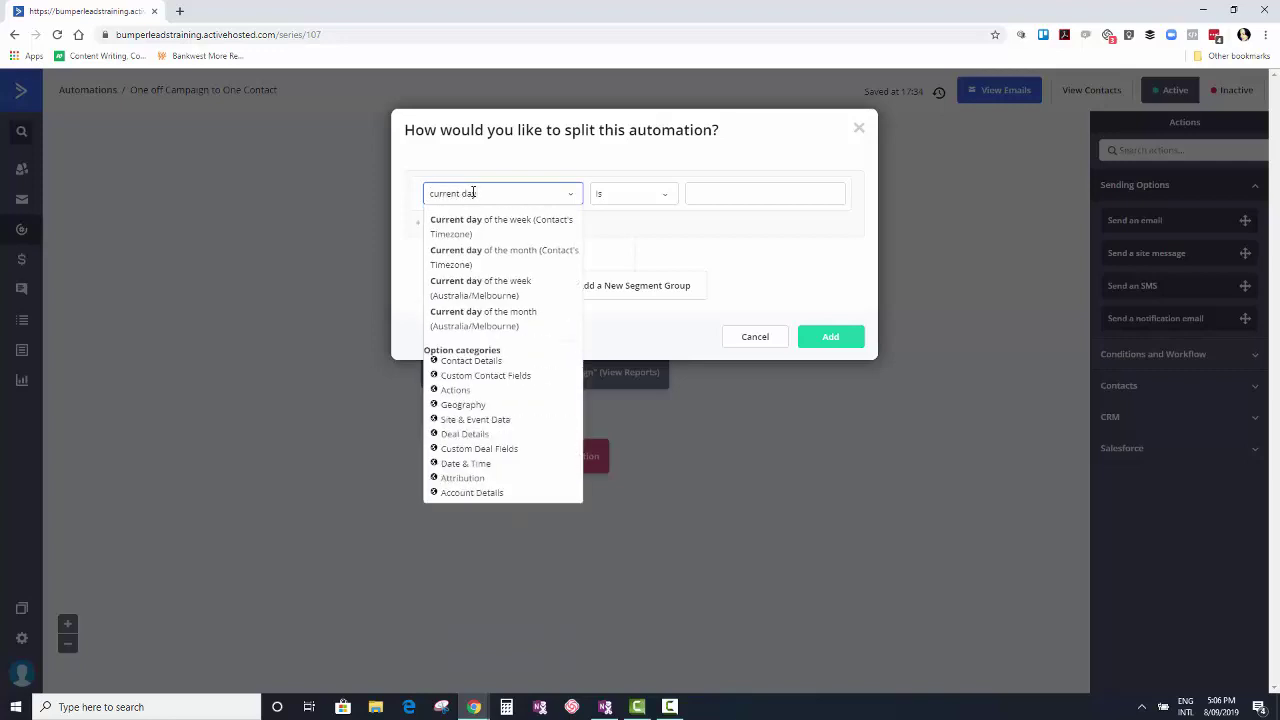
{"action": "key", "text": "Return"}
{"action": "left_click", "coordinate": [773, 196]}
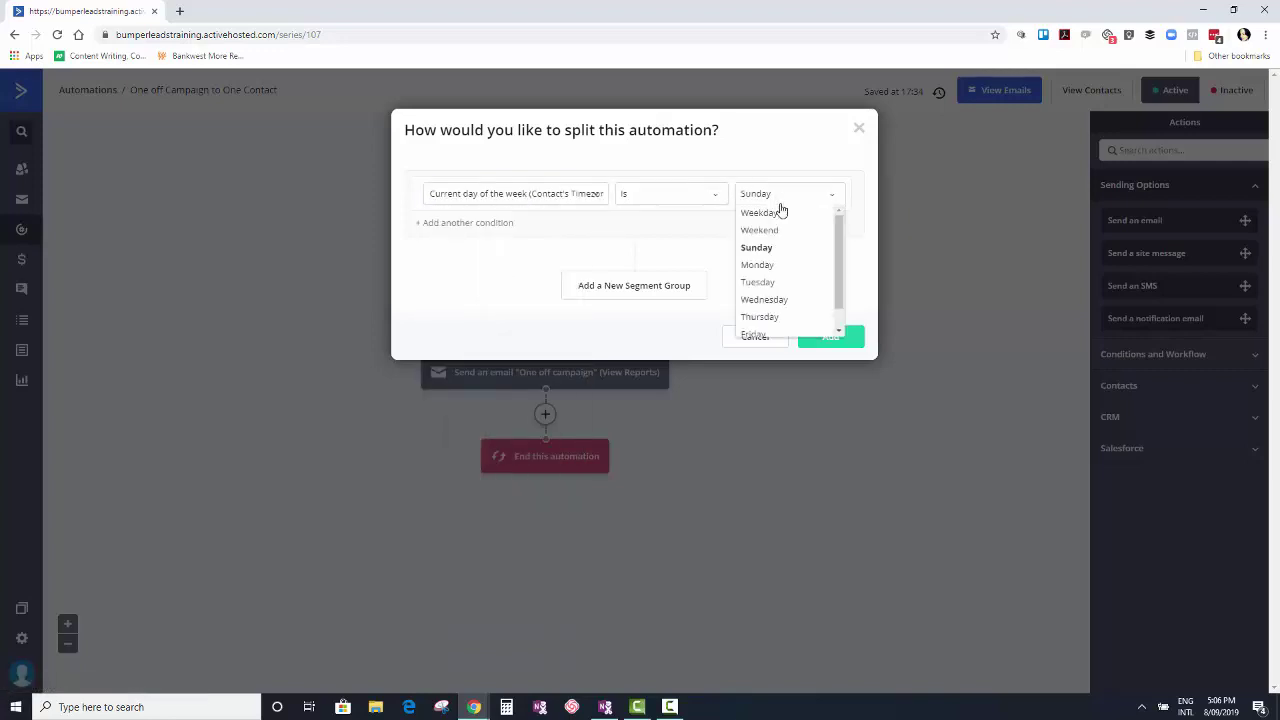
{"action": "left_click", "coordinate": [766, 282]}
{"action": "left_click", "coordinate": [852, 338]}
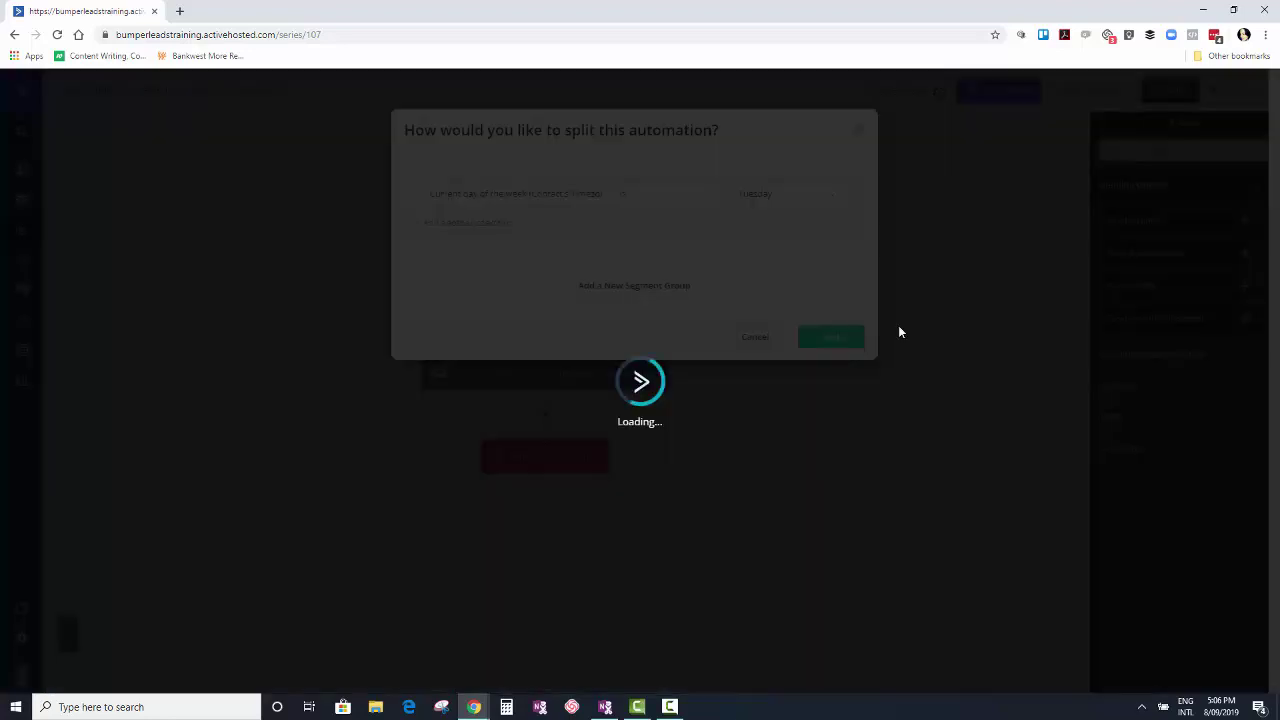